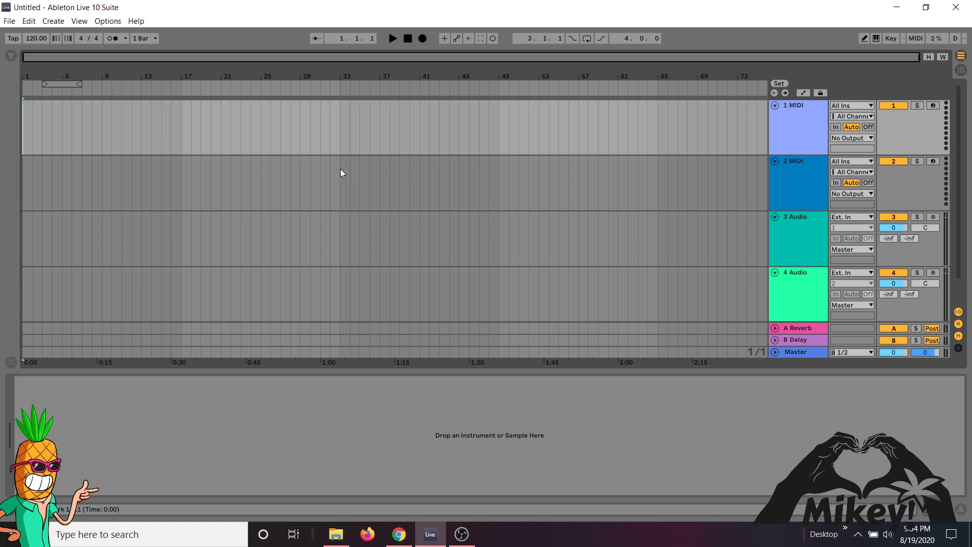
- Insert an empty 16-bar MIDI clip from bar 33 to bar 49 on track 2 MIDI and enlarge its note editor
drag(341, 169, 499, 168)
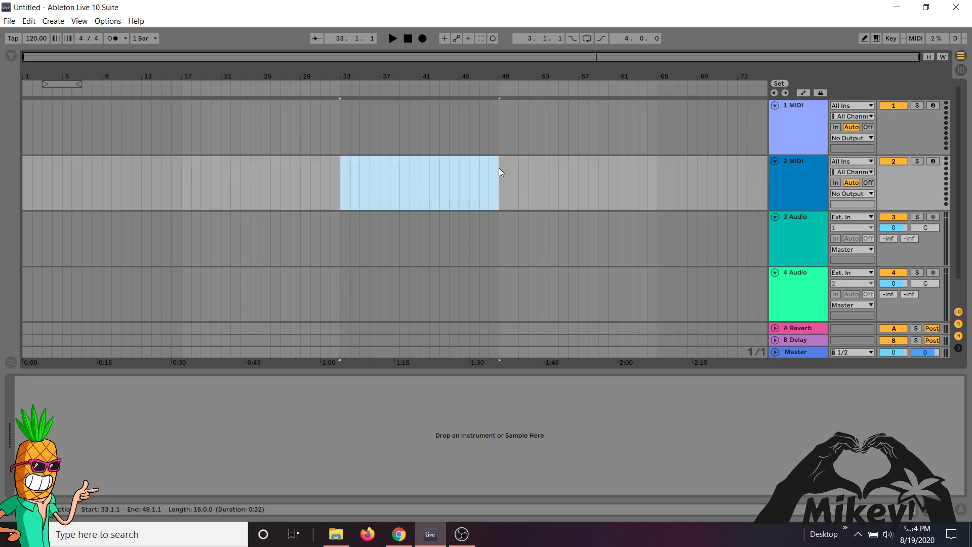
right_click(466, 176)
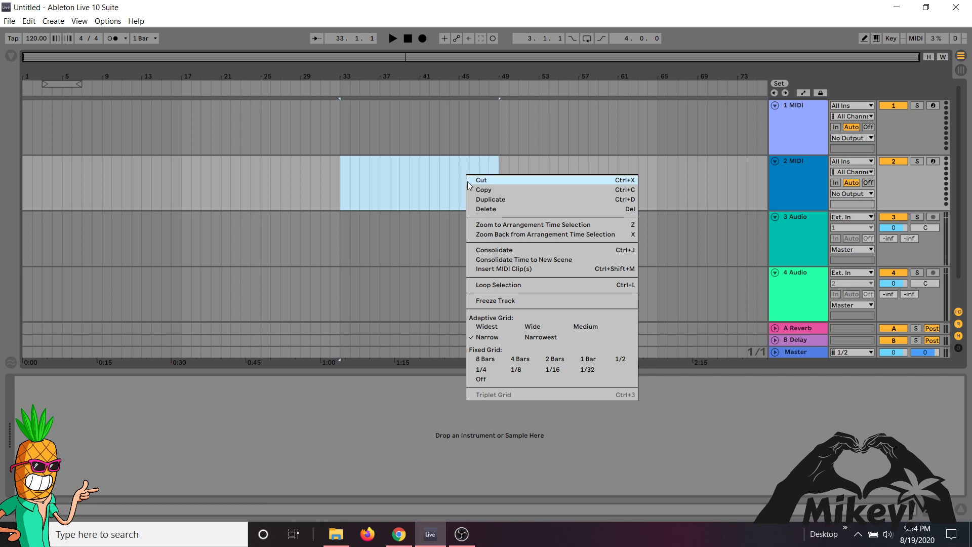
click(499, 269)
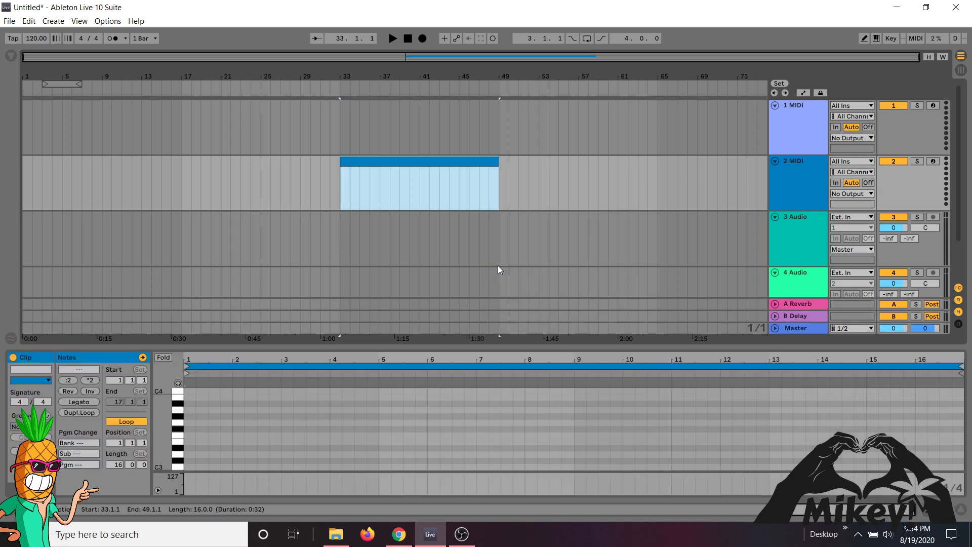
drag(421, 345, 430, 302)
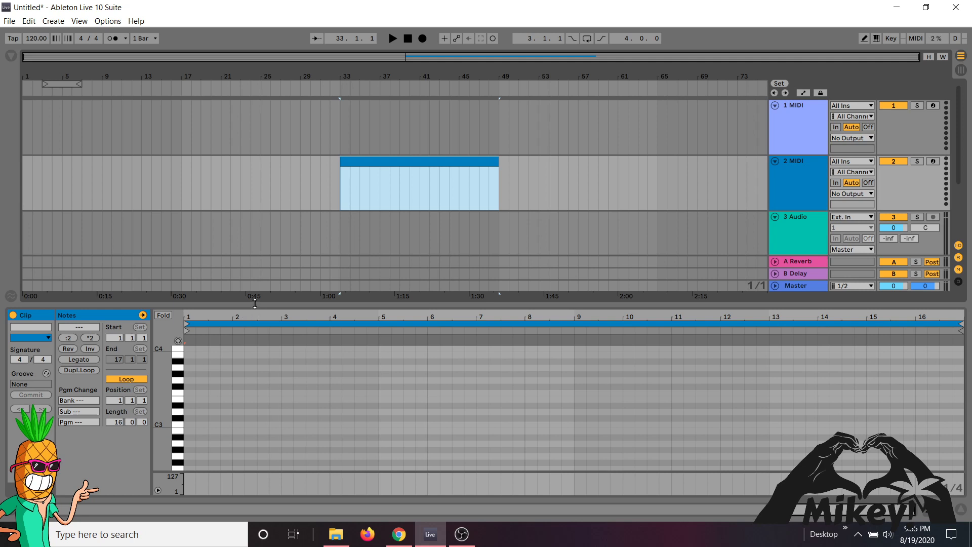
drag(254, 304, 262, 269)
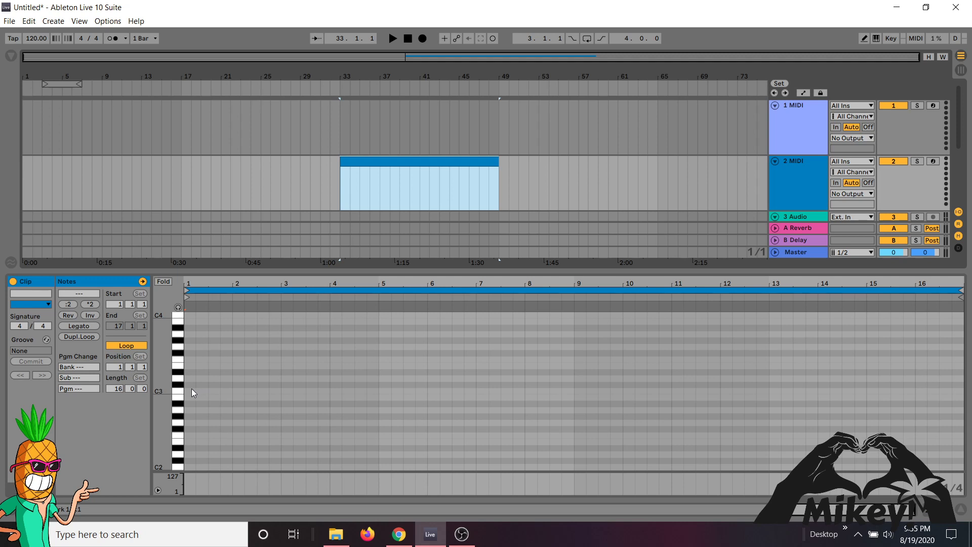
- Draw stacked one-beat notes C3, D3, E3, F3, G3, A3, B3 and C4 at the start of the clip
key(b)
click(191, 391)
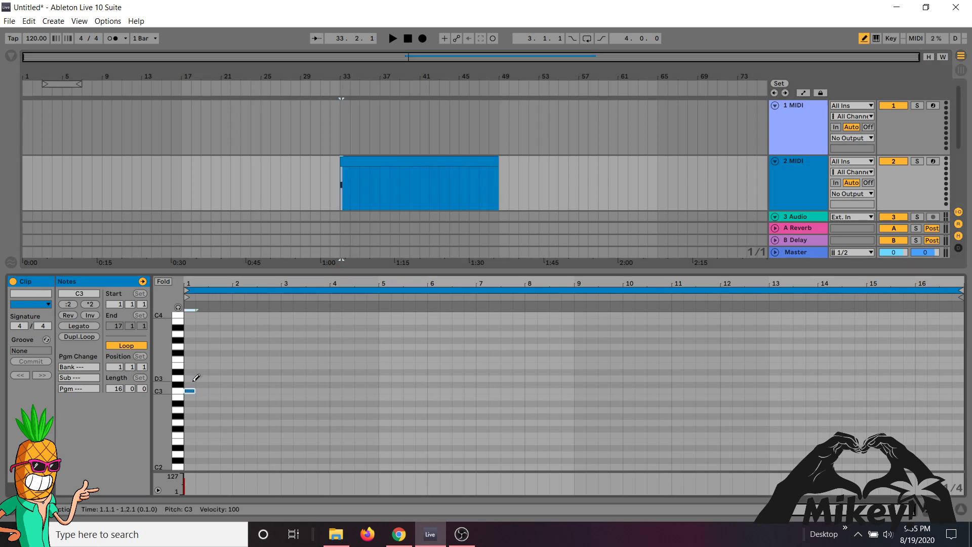
click(192, 378)
click(191, 365)
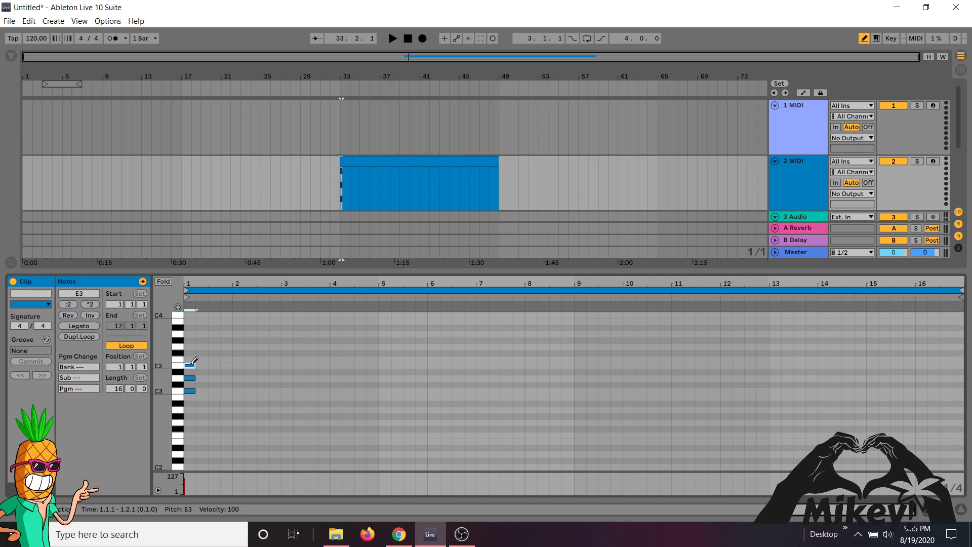
click(192, 359)
click(192, 346)
click(191, 333)
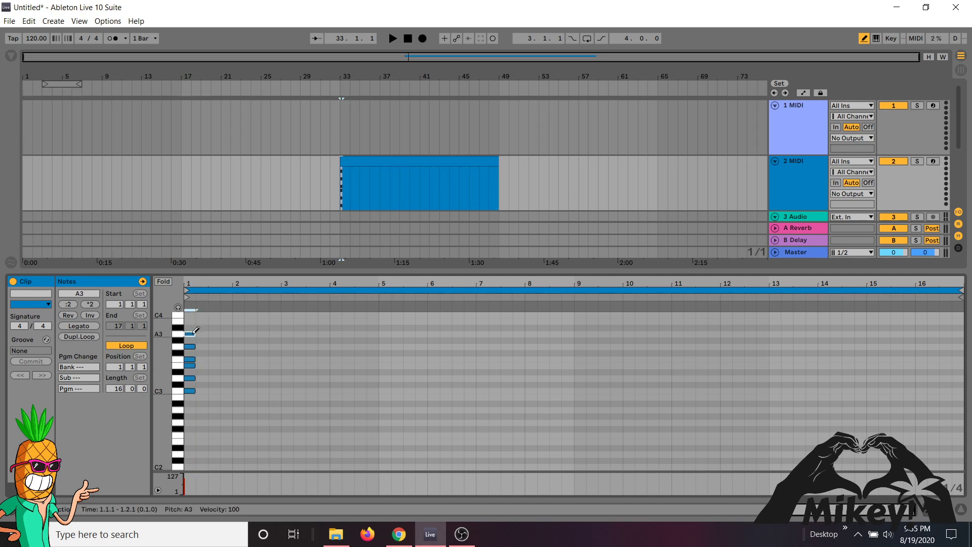
click(192, 321)
click(192, 315)
- Fold the note editor so that only the pitches of the drawn C major scale are listed
scroll(246, 358, up, 2)
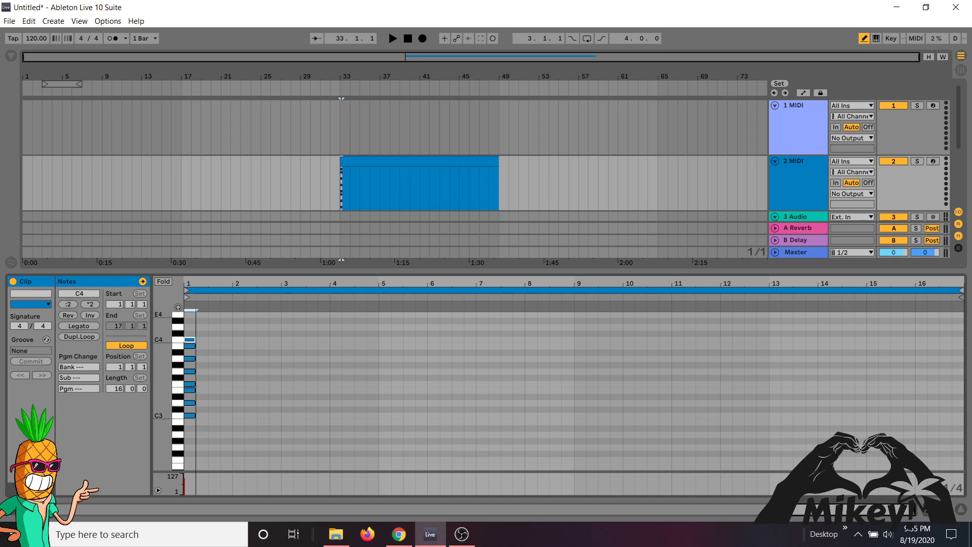
drag(202, 283, 214, 329)
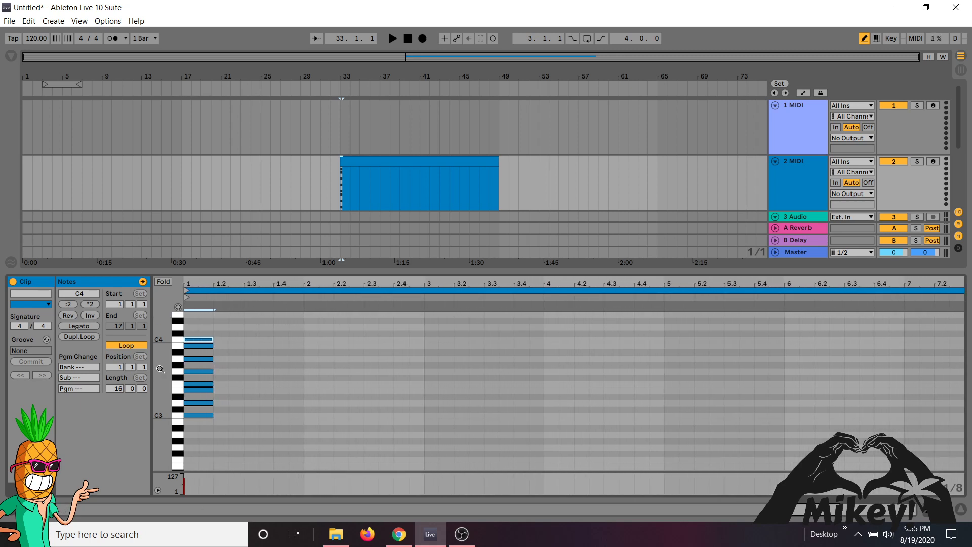
drag(160, 369, 183, 373)
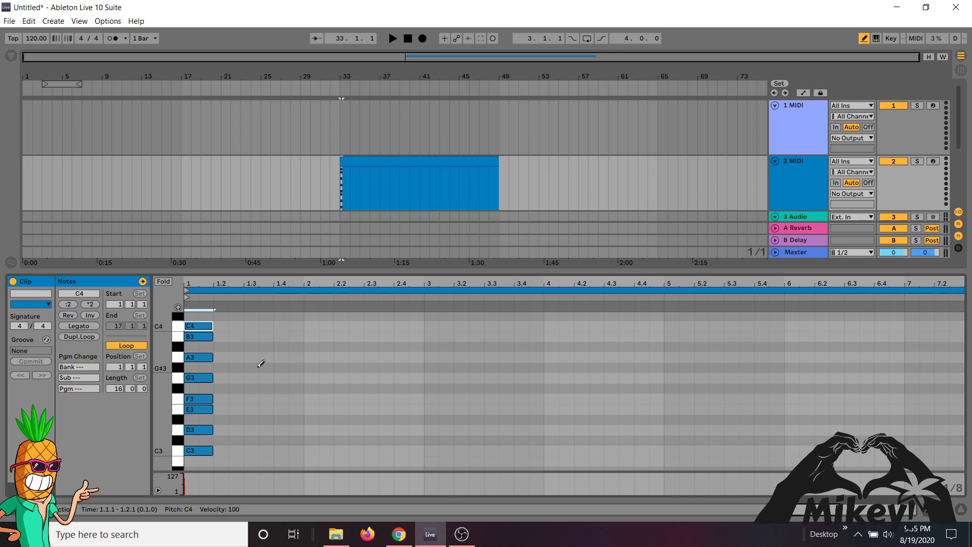
click(163, 281)
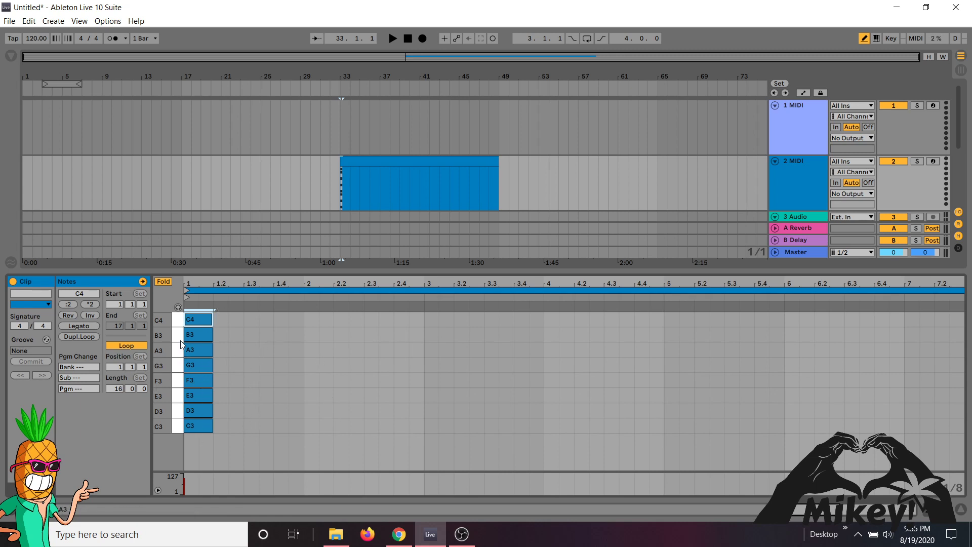
click(168, 281)
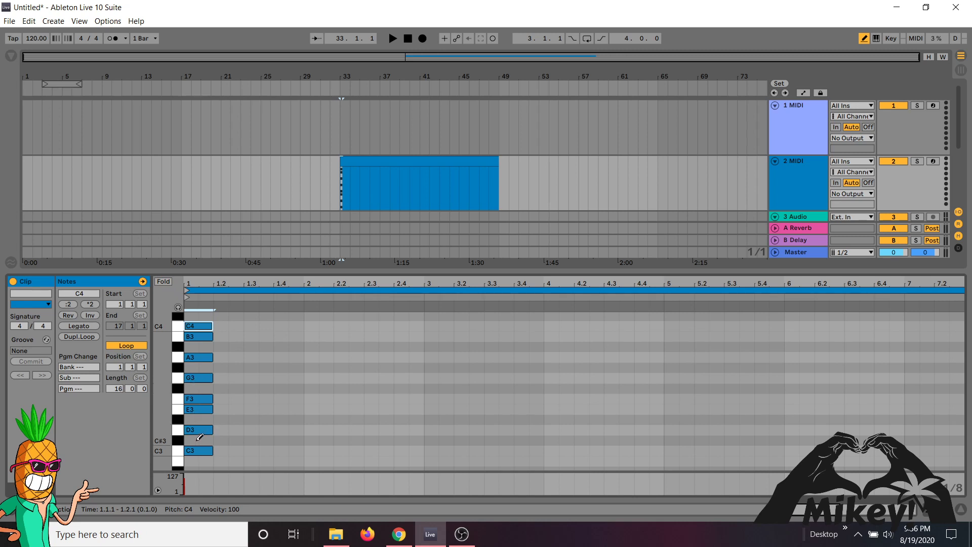
click(163, 281)
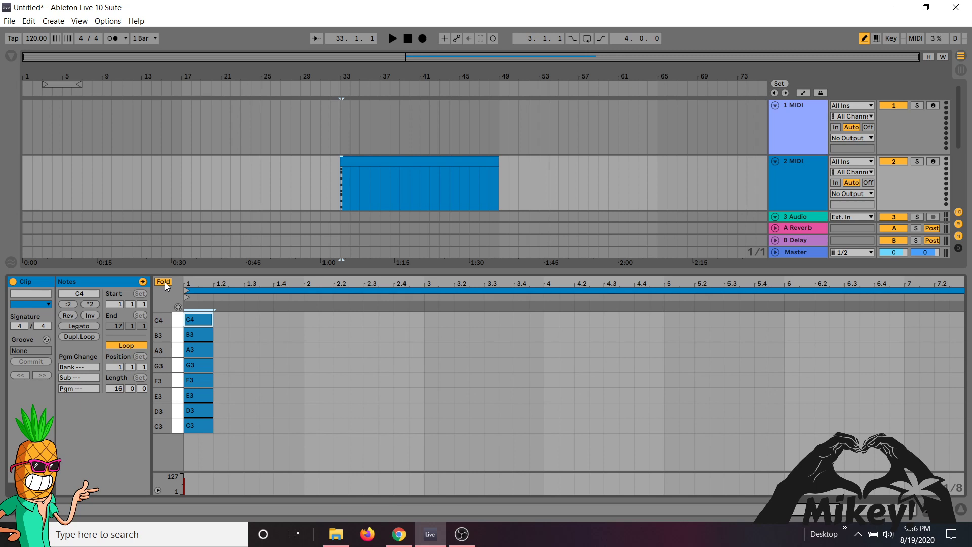
- Split the MIDI clip at 33.2, right after the stacked scale notes, and select the one-beat piece
drag(367, 76, 393, 103)
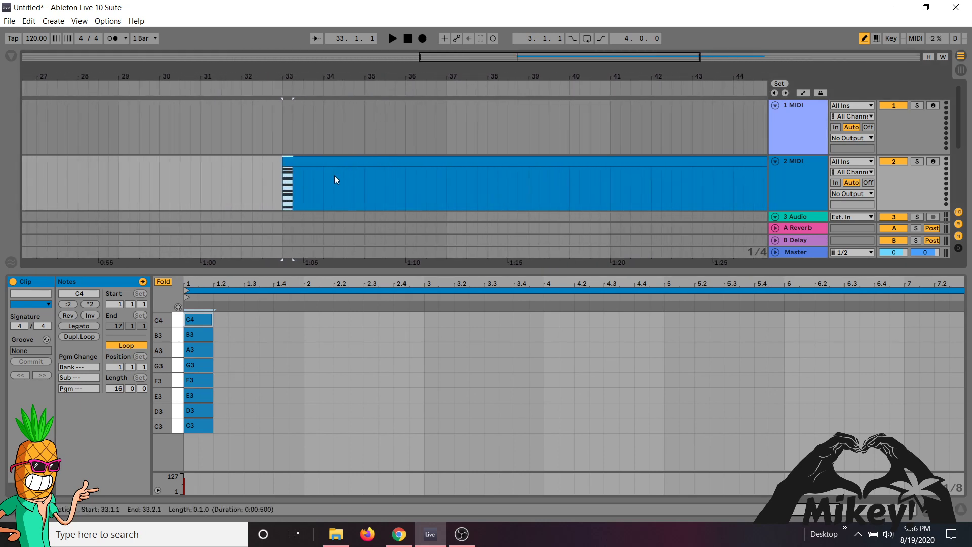
click(292, 205)
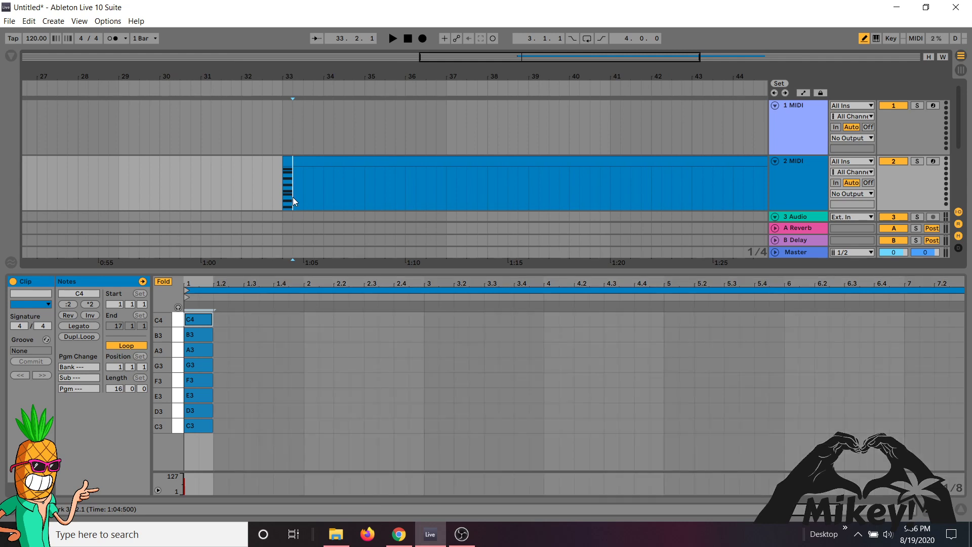
click(288, 162)
right_click(293, 175)
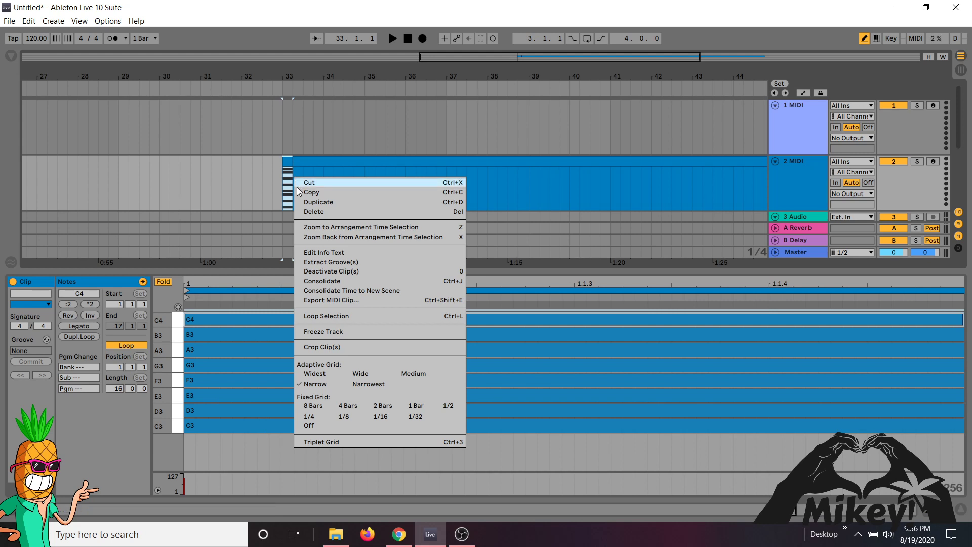
click(314, 182)
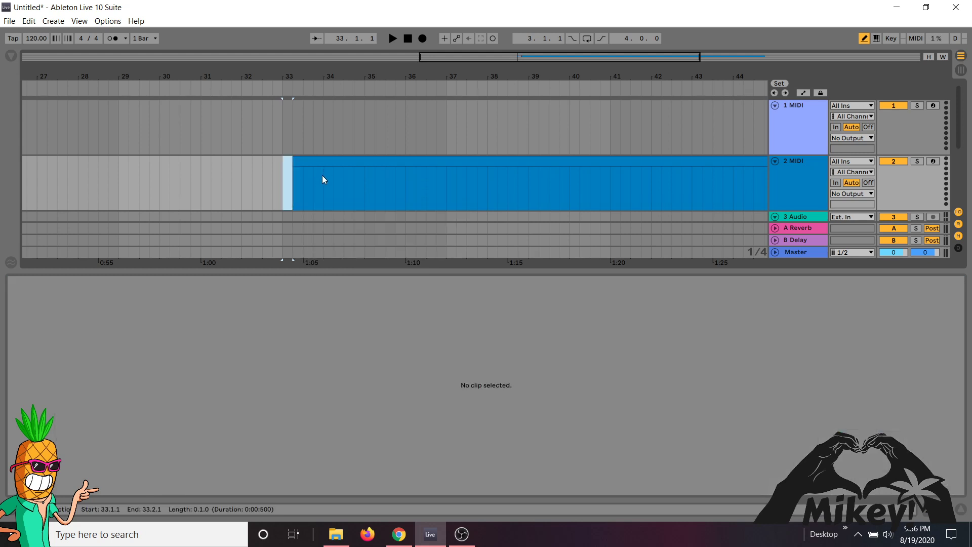
click(322, 175)
right_click(322, 176)
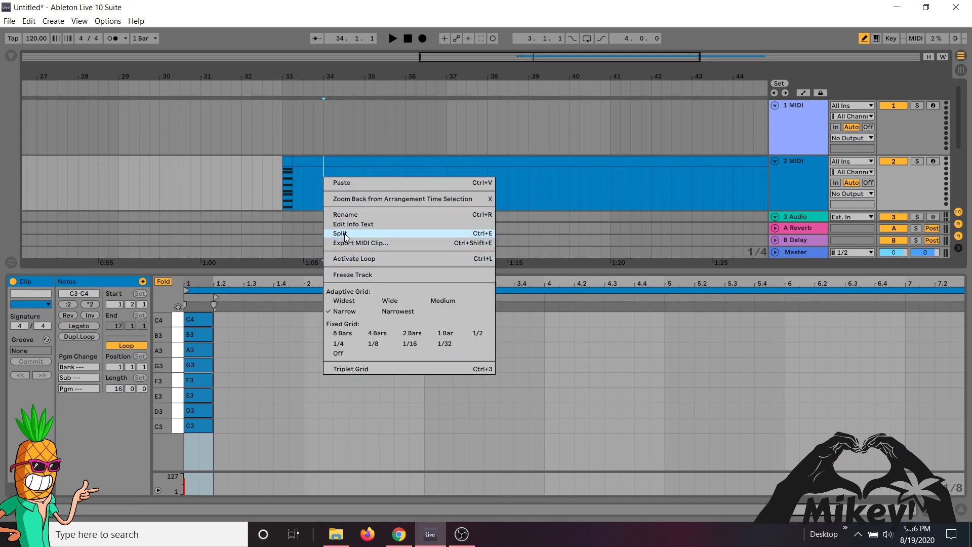
- Move the one-beat scale clip to bar 32 and shift the remaining empty clip to start at bar 33
click(291, 158)
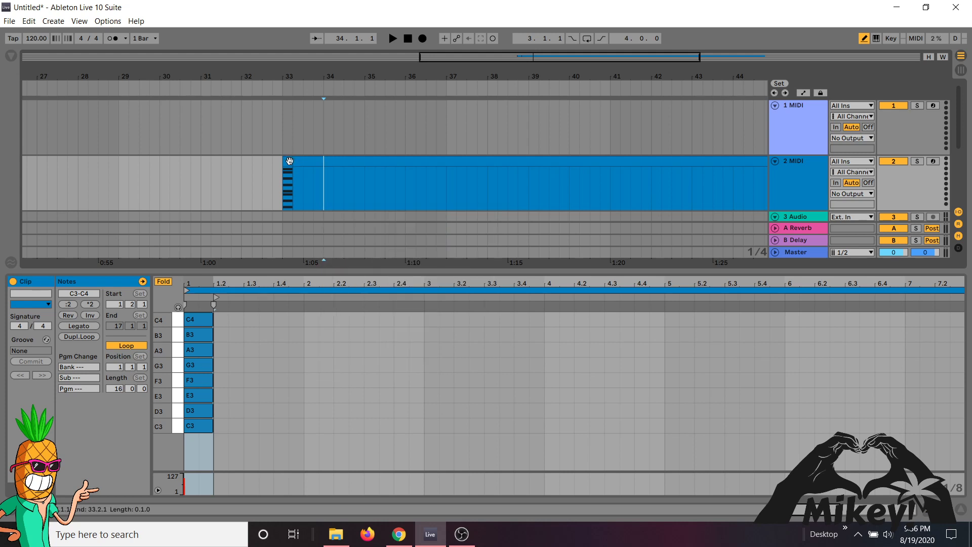
drag(289, 160, 251, 163)
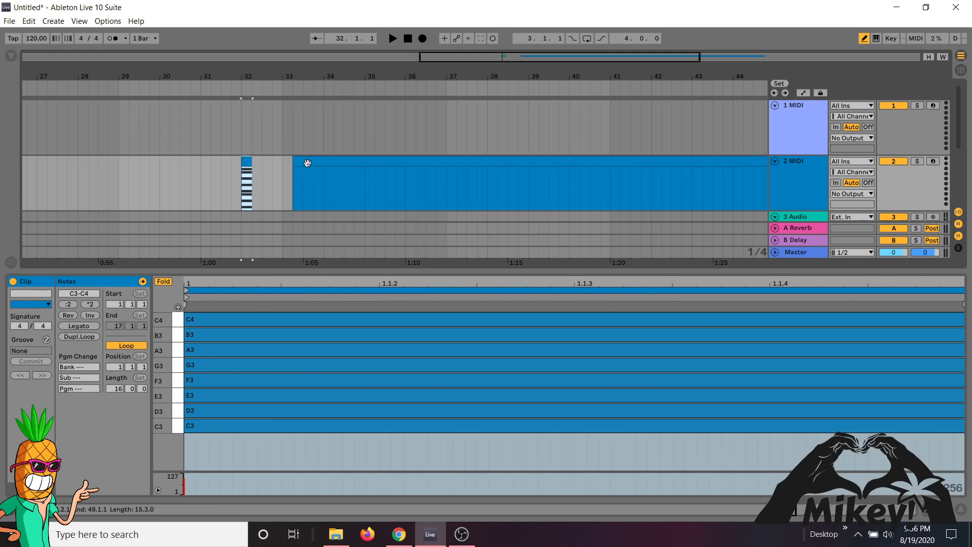
drag(307, 163, 297, 162)
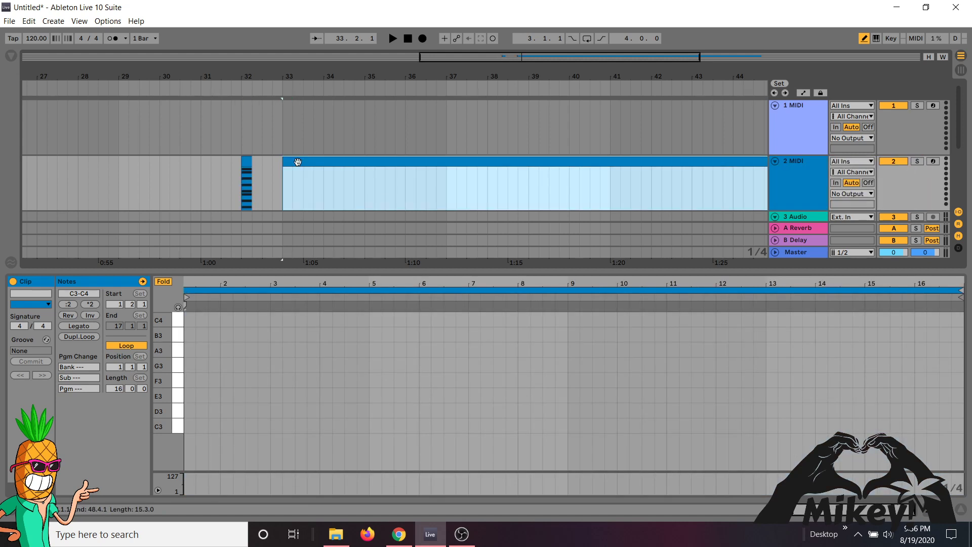
- Draw a one-beat chord of C3, E3 and G3 at the start of the remaining clip
click(190, 426)
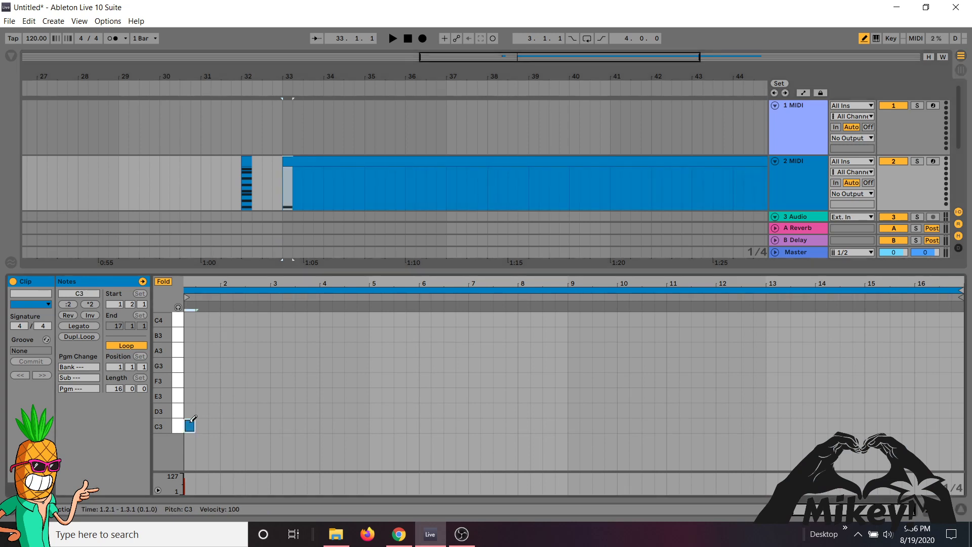
click(196, 395)
click(196, 395)
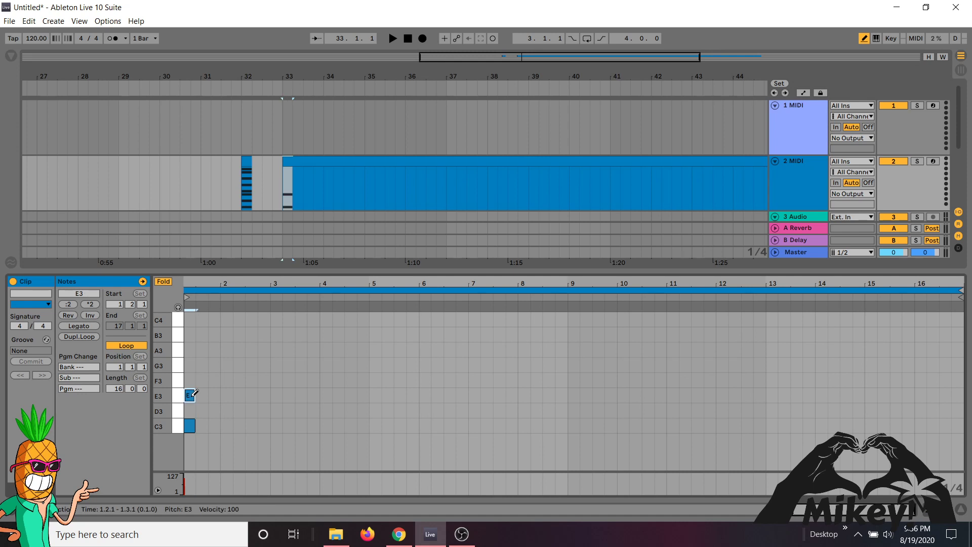
click(191, 365)
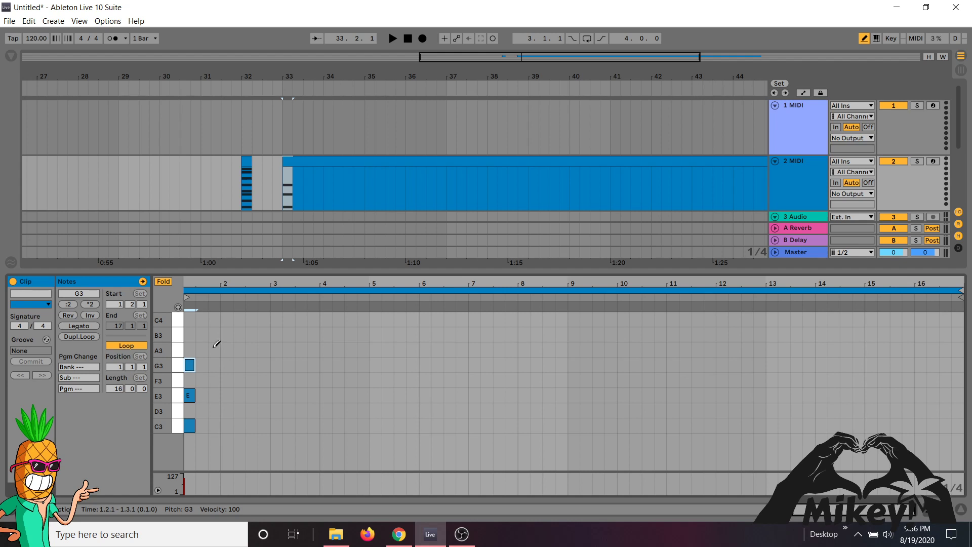
- Split the clip at 33.2, right after the C3, E3 and G3 chord, and select the chord piece
click(293, 199)
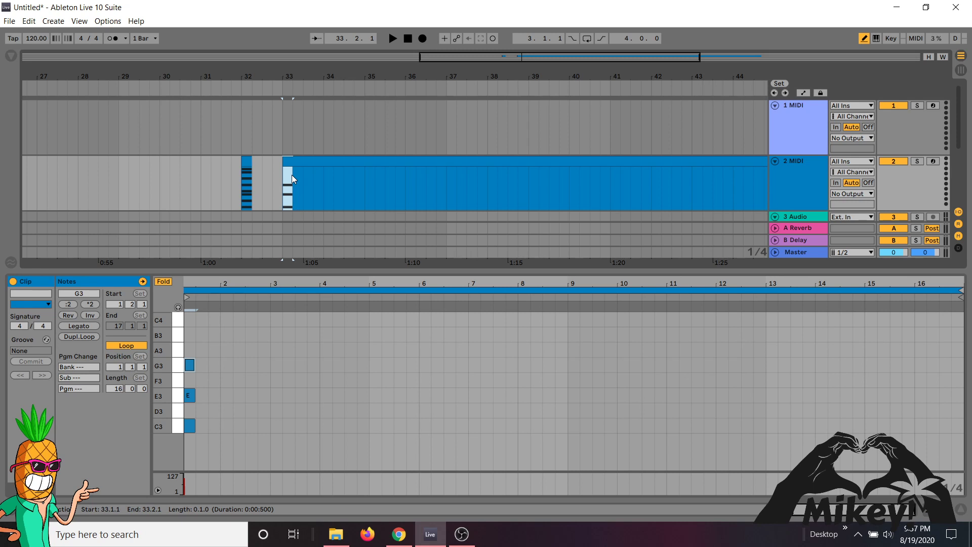
key(ctrl+e)
click(290, 162)
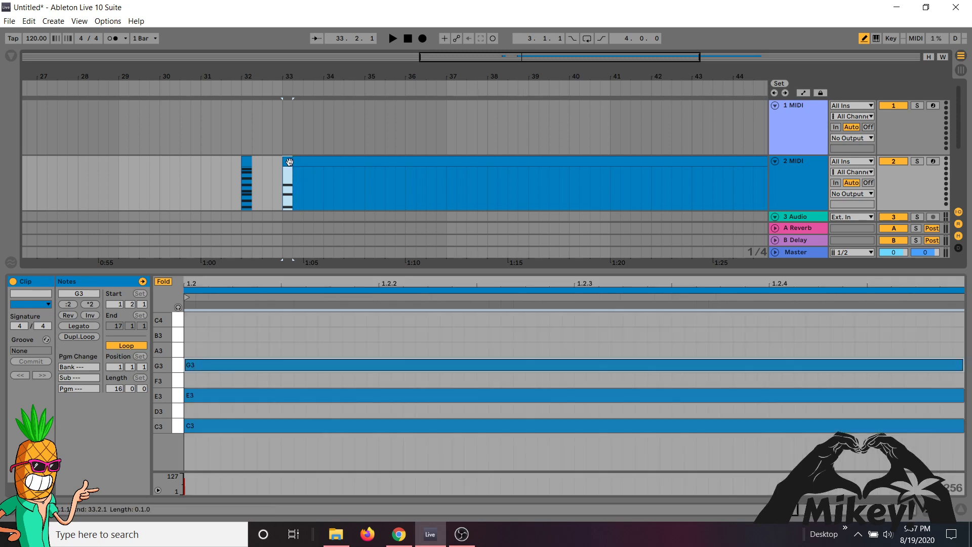
- Rename the one-beat C3, E3 and G3 chord clip as C Major 1
right_click(289, 162)
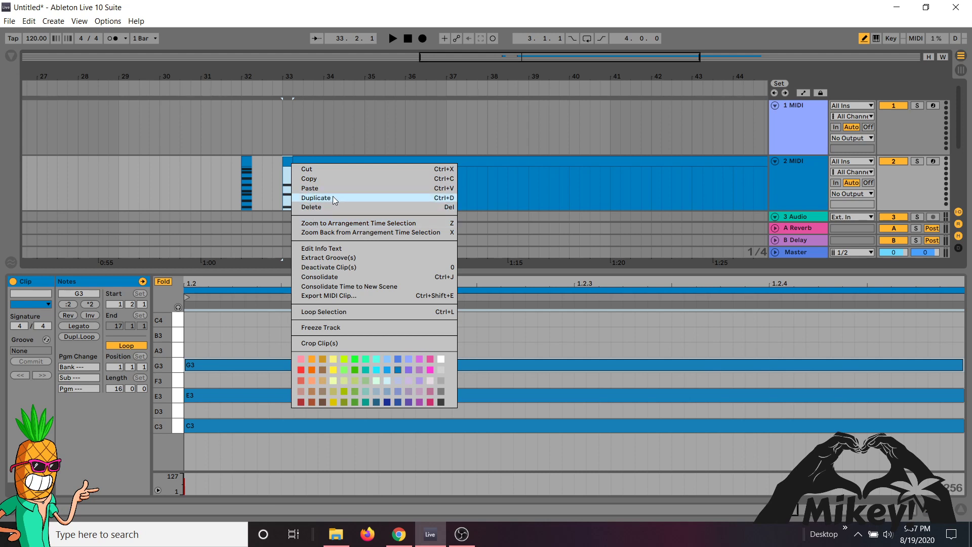
right_click(286, 158)
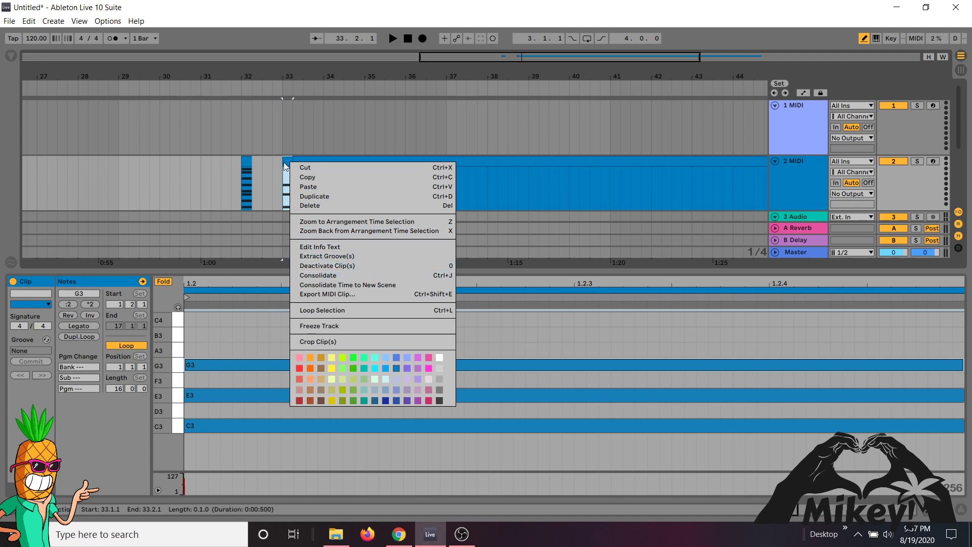
click(284, 163)
drag(287, 76, 229, 167)
click(229, 160)
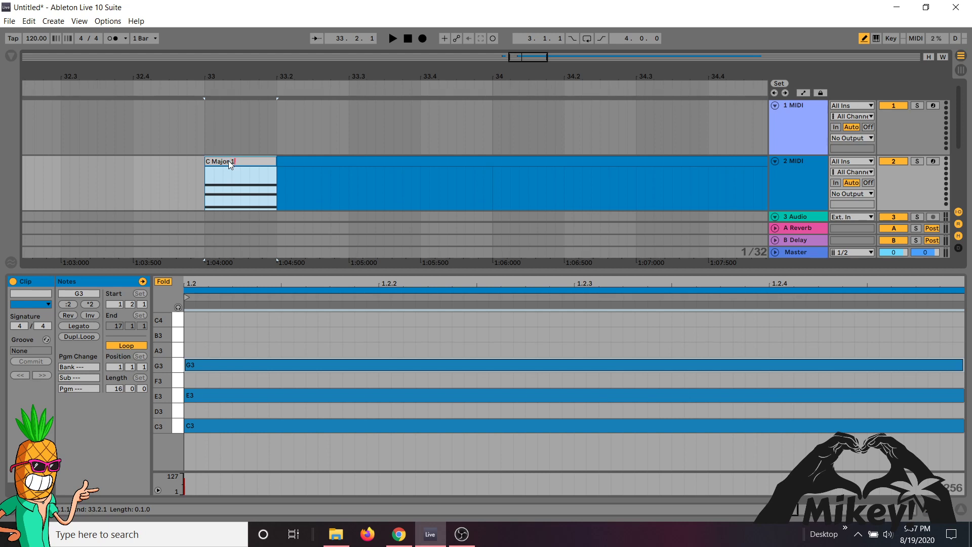
- Draw a one-beat chord of D3, F3 and A3 at the start of the clip following C Major 1
click(291, 161)
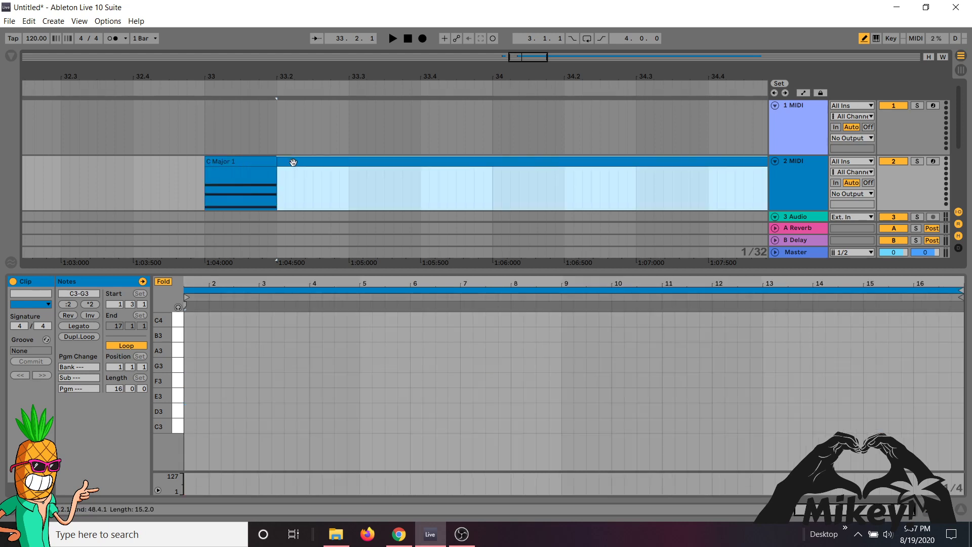
click(194, 410)
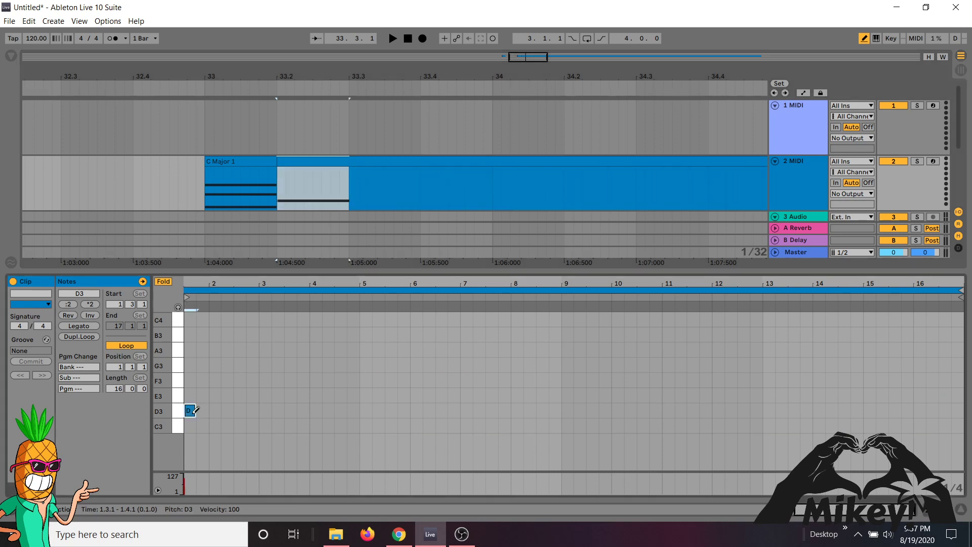
click(193, 380)
click(193, 350)
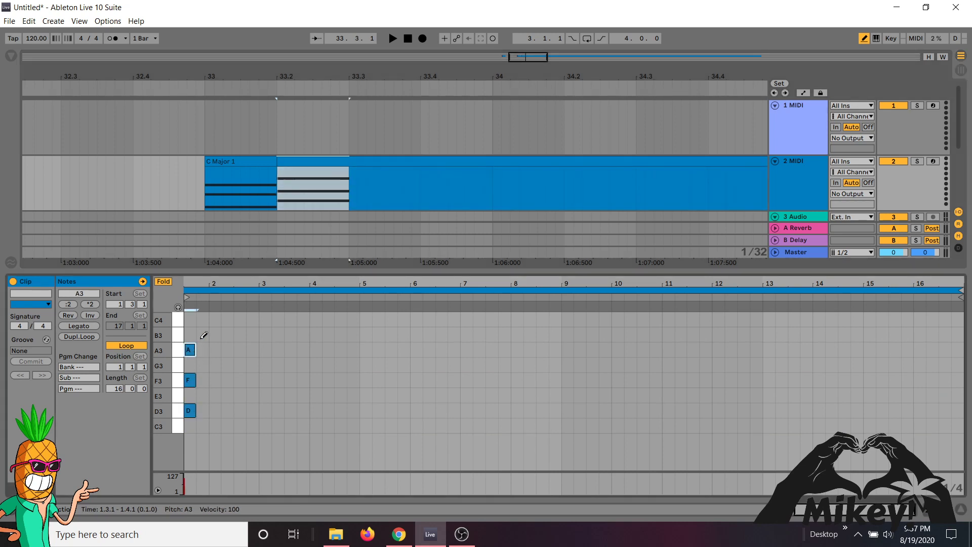
- Split the clip at 33.3, right after the D3, F3 and A3 chord, and select the chord piece
click(348, 179)
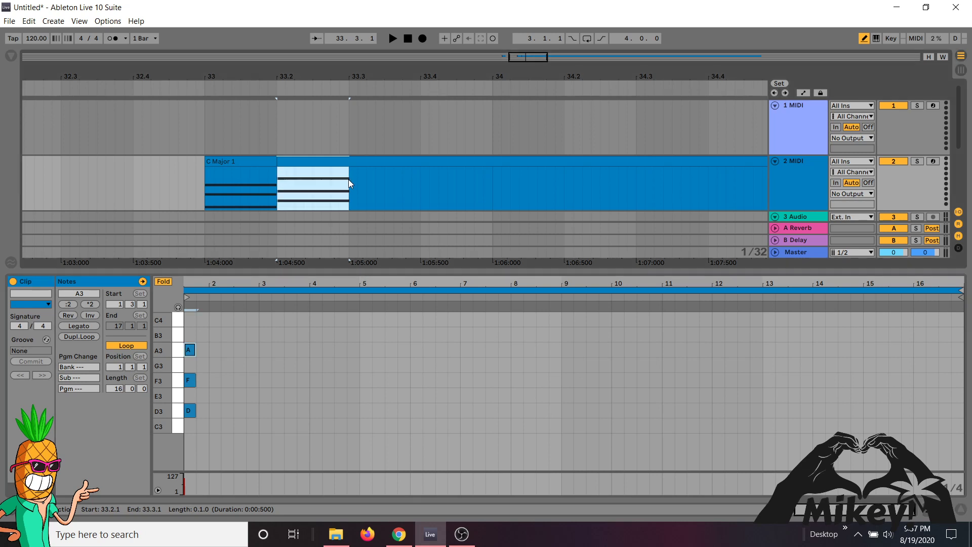
key(ctrl+e)
double_click(329, 162)
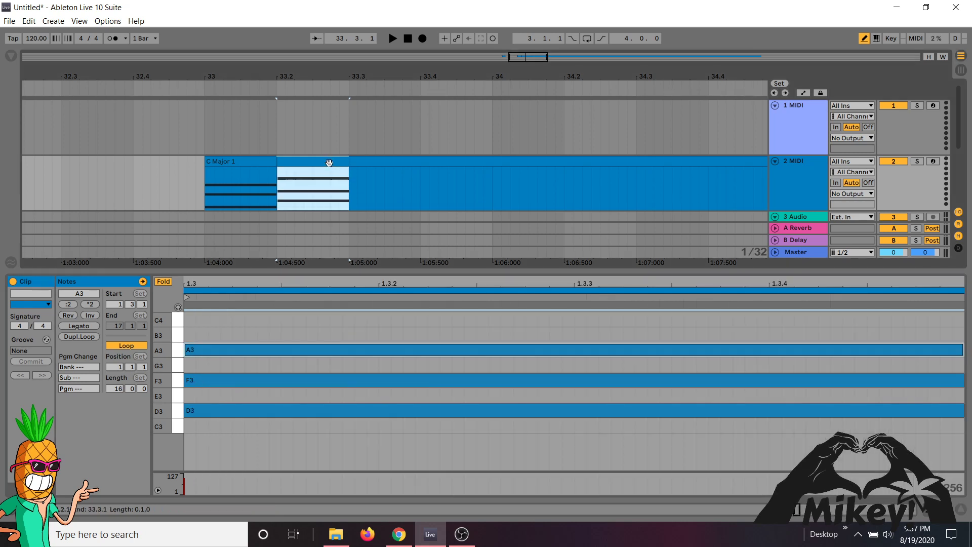
- Rename the one-beat D3, F3 and A3 chord clip as 2
key(ctrl+r)
text(2)
key(Return)
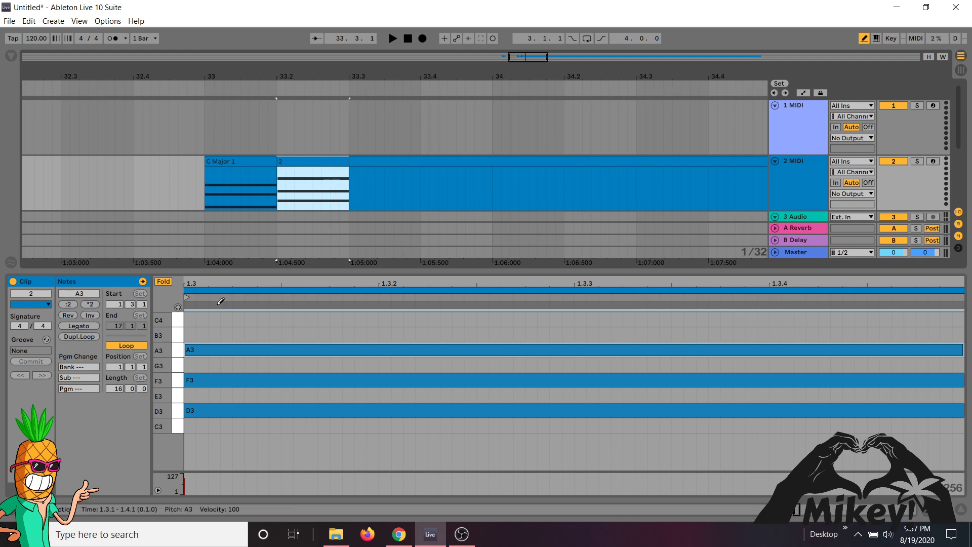
- Draw a one-beat chord of E3, G3 and B3 at the start of the clip following clip 2
click(374, 159)
click(191, 394)
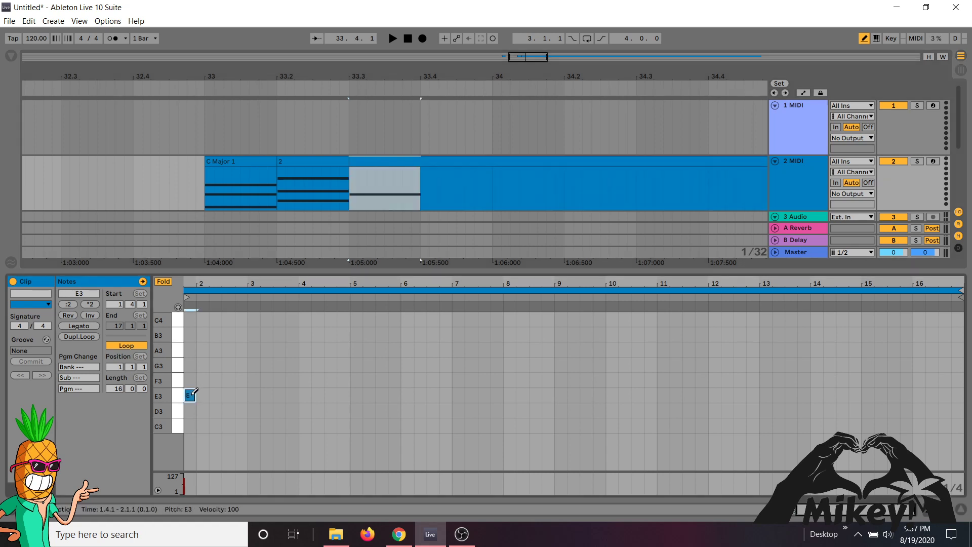
click(191, 365)
click(191, 334)
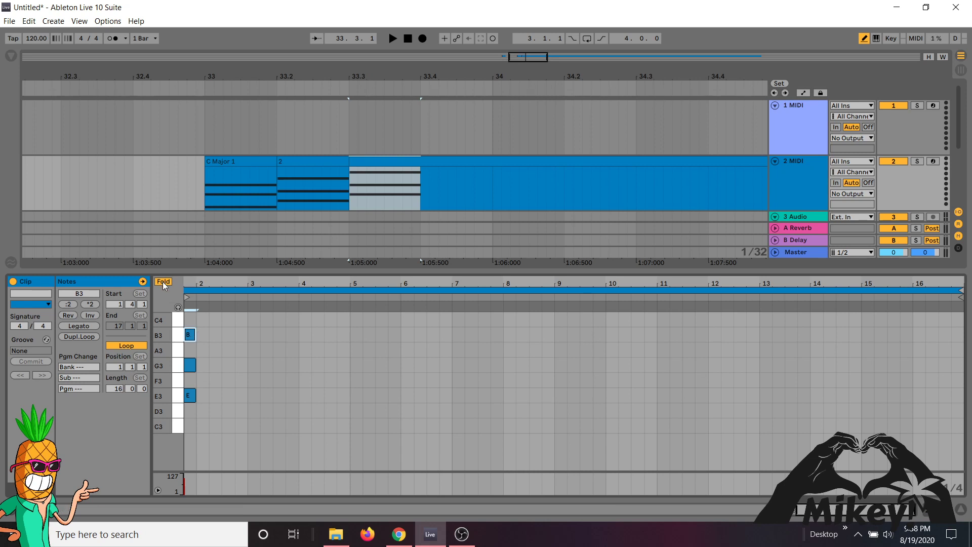
- Split the clip at 33.4, right after the E3, G3 and B3 chord, and rename the chord piece as 3
right_click(419, 182)
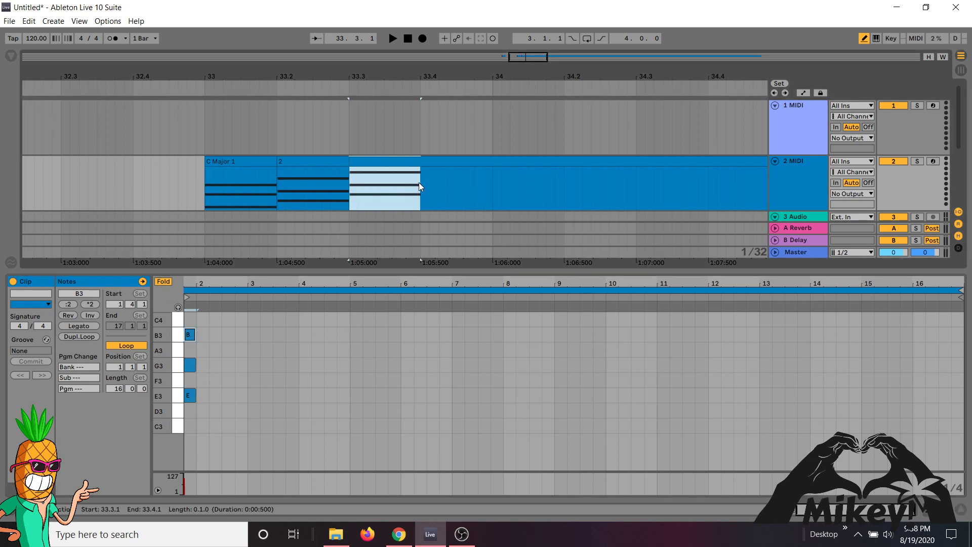
click(419, 183)
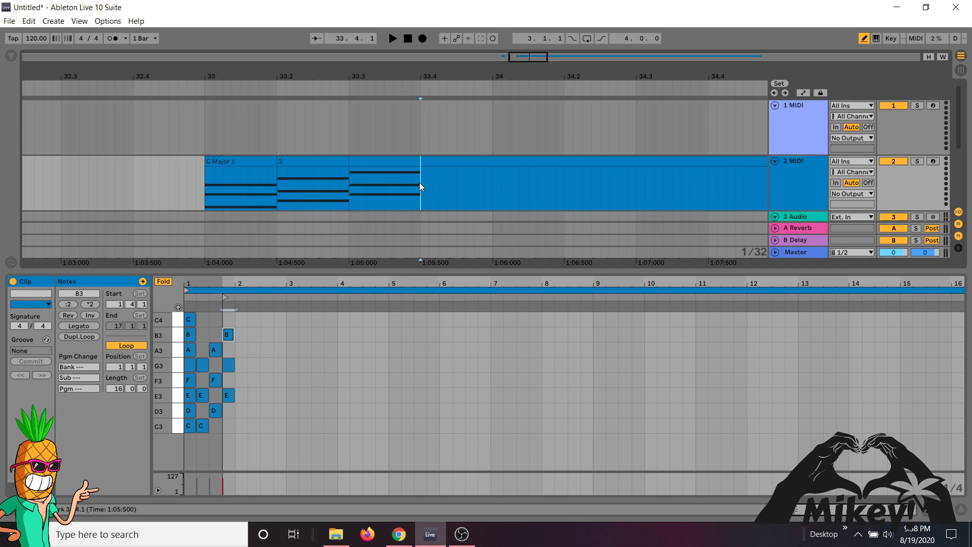
click(397, 162)
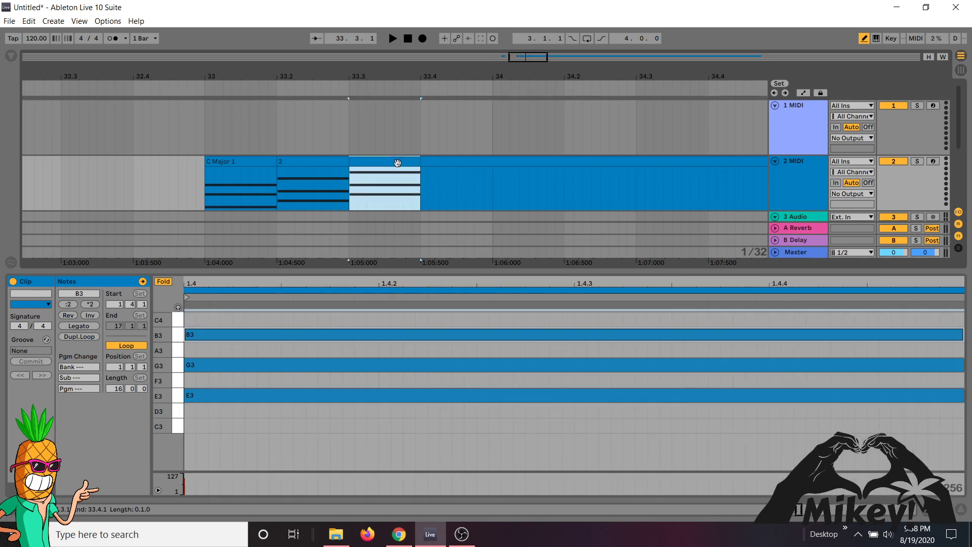
key(ctrl+r)
text(3)
key(Return)
- Draw a one-beat chord of F3, A3 and C4 at the start of the clip following clip 3
click(440, 162)
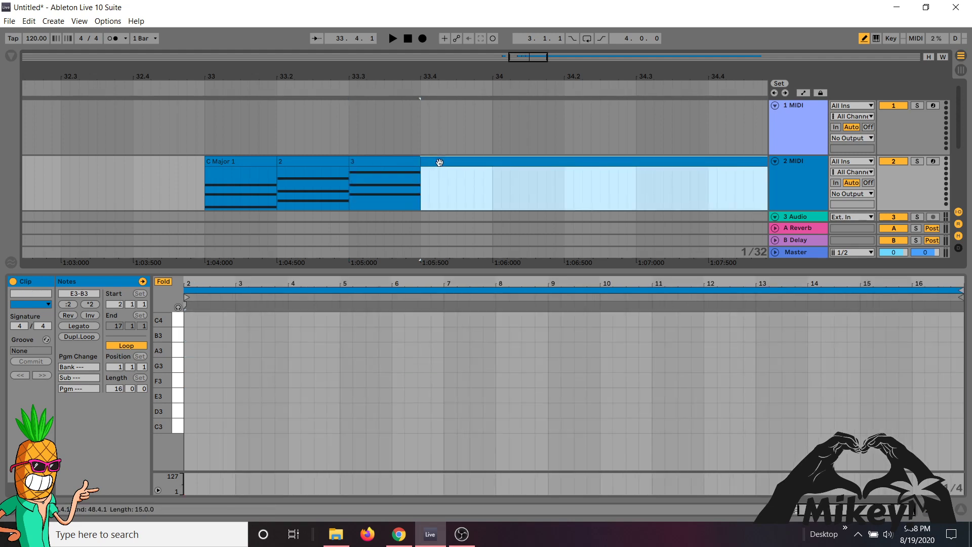
click(187, 381)
click(190, 350)
click(192, 319)
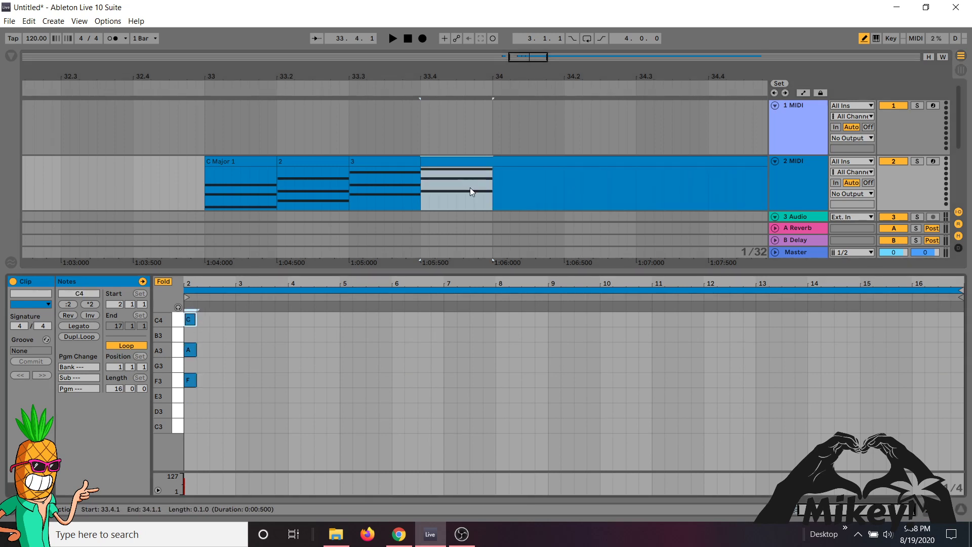
- Split the clip at 34, right after the F3, A3 and C4 chord, and rename the chord piece as 4
click(491, 187)
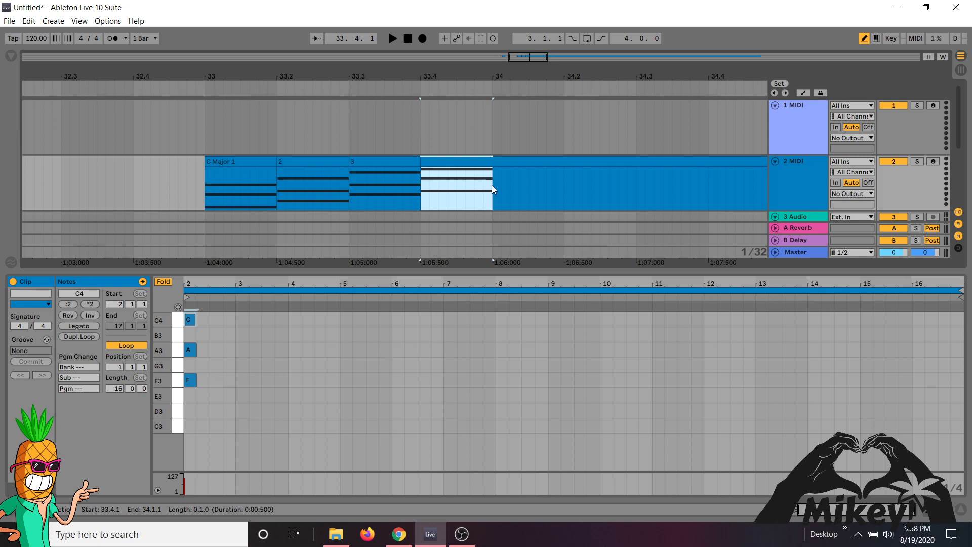
key(ctrl+e)
click(463, 159)
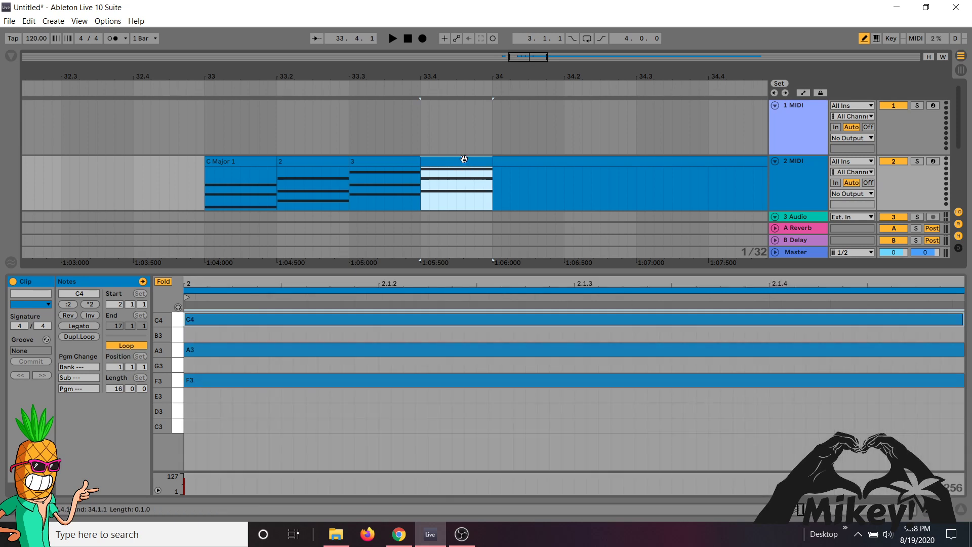
key(ctrl+r)
text(4)
key(Return)
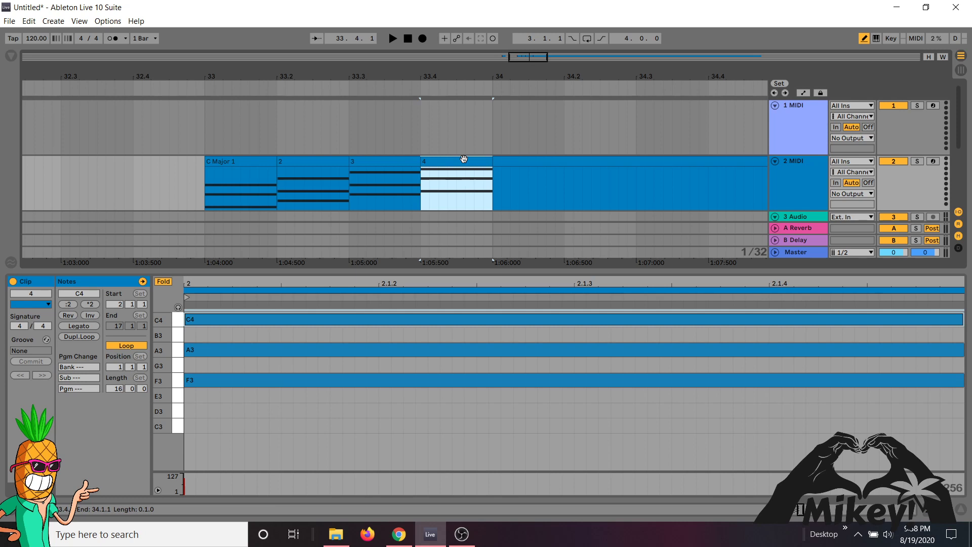
click(235, 431)
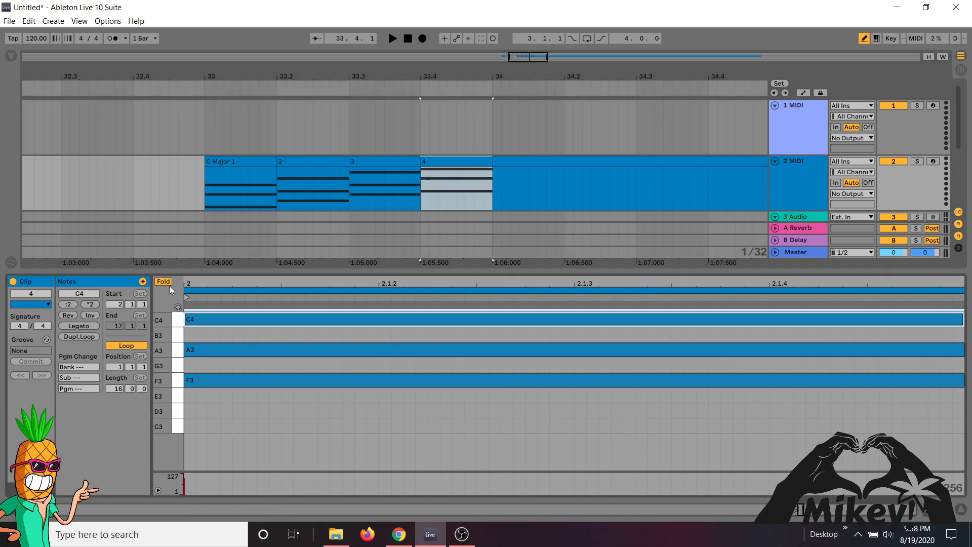
- Open the remaining clip following clip 4 and unfold its note editor to show every key
click(525, 161)
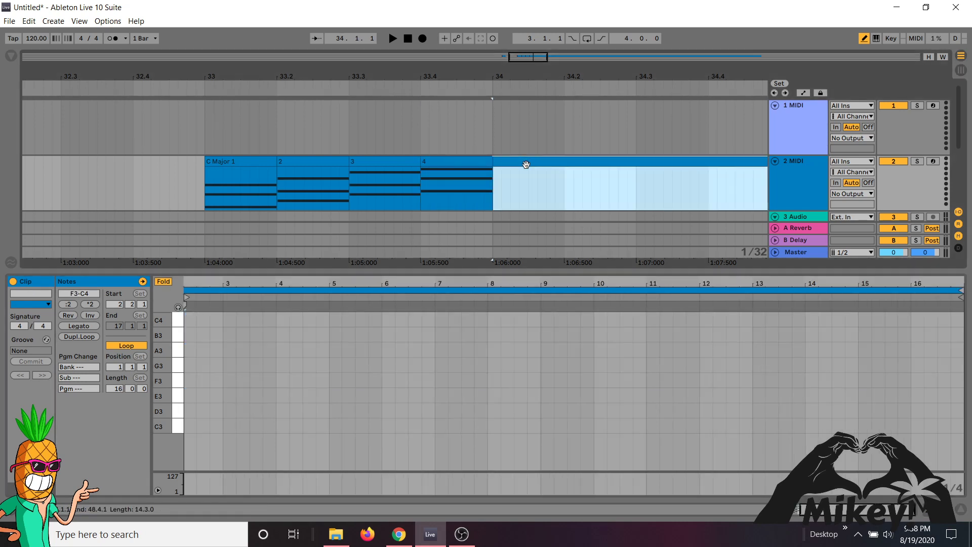
click(166, 281)
scroll(212, 366, left, 3)
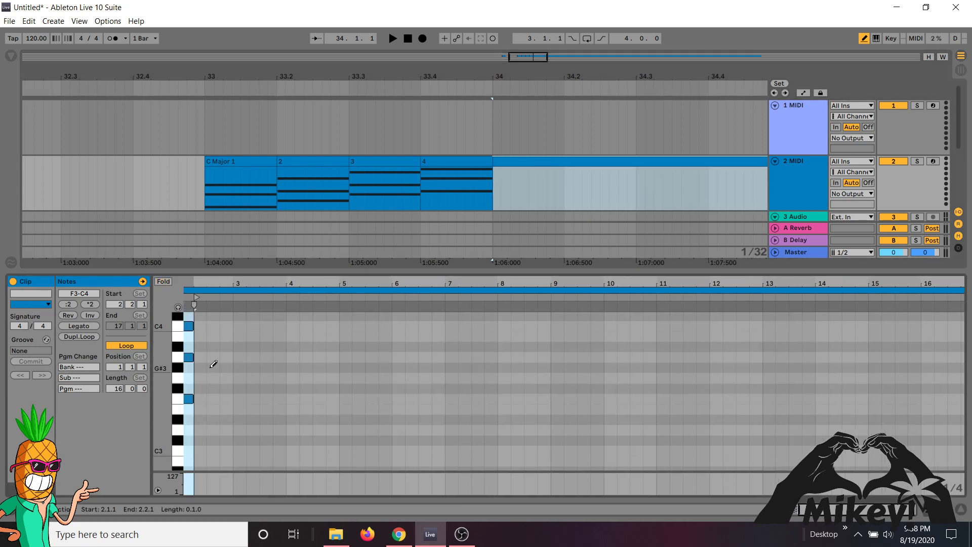
scroll(213, 364, left, 1)
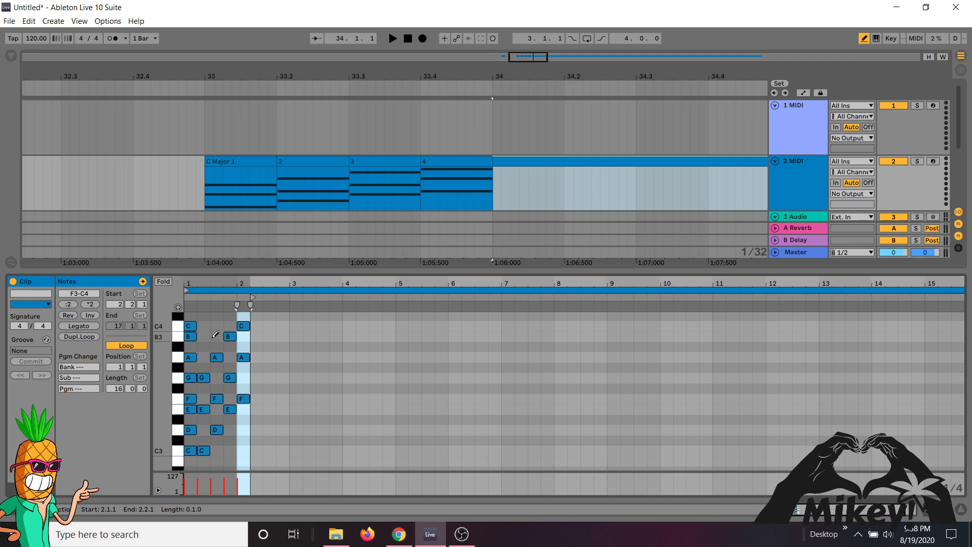
- Copy the stacked C3 to C4 scale notes one octave up to C4 to C5, and fold the note editor again
key(b)
drag(187, 317, 192, 452)
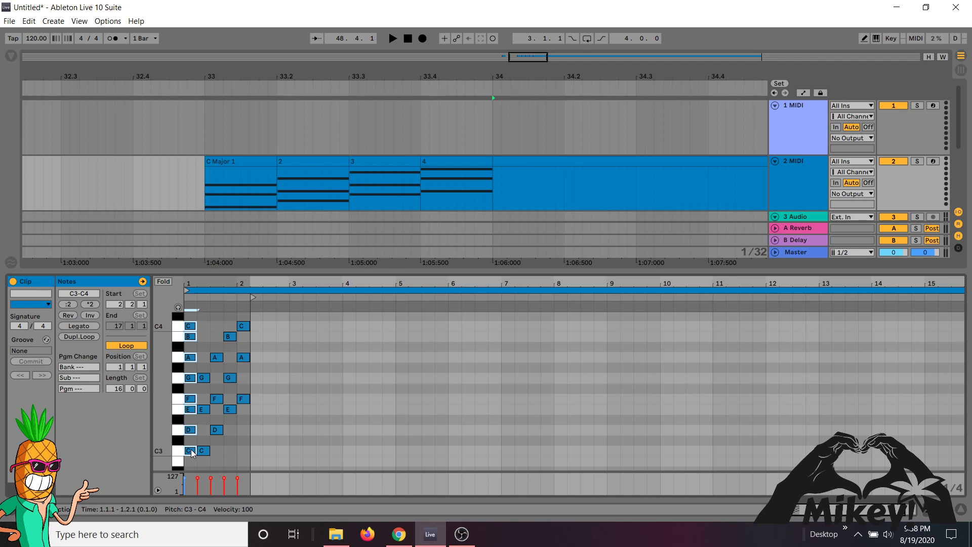
drag(193, 453, 190, 330)
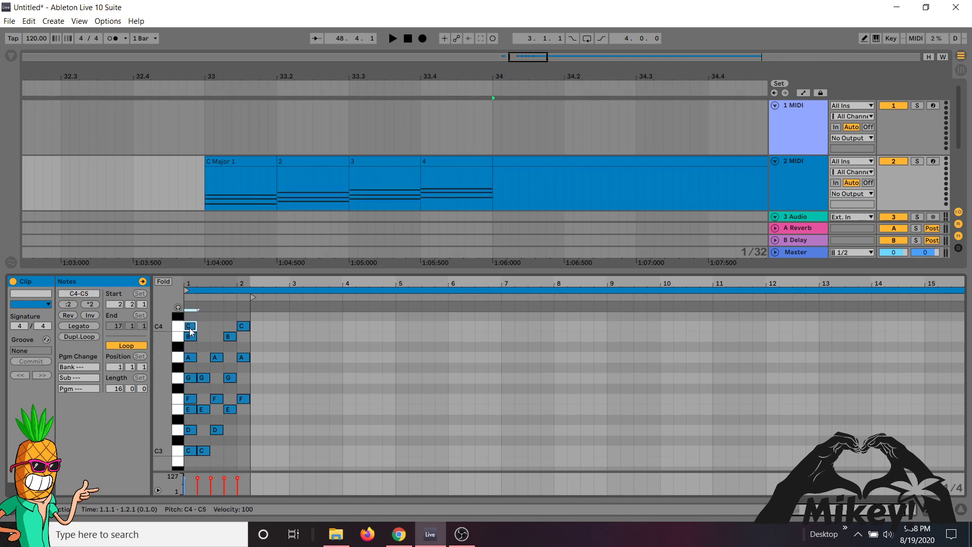
scroll(191, 329, up, 1)
scroll(190, 329, up, 5)
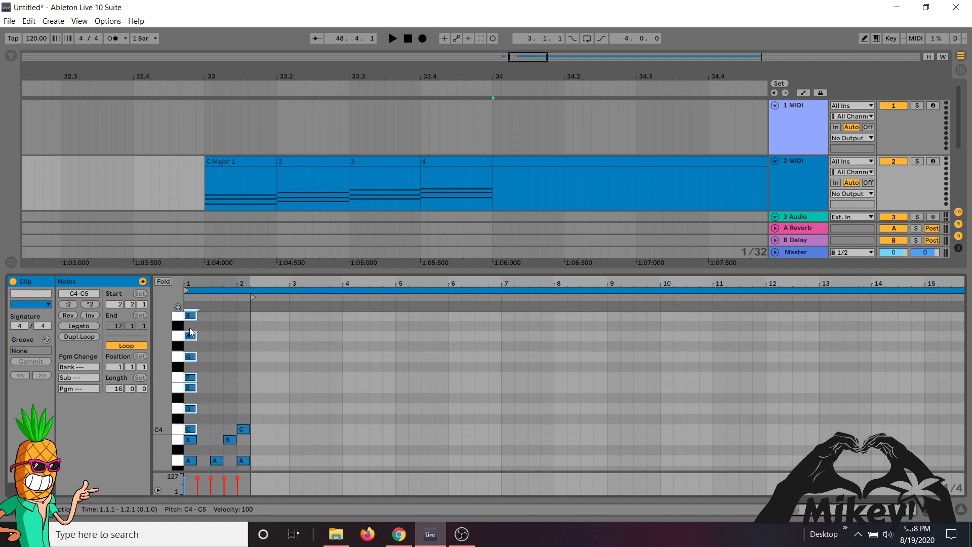
click(166, 281)
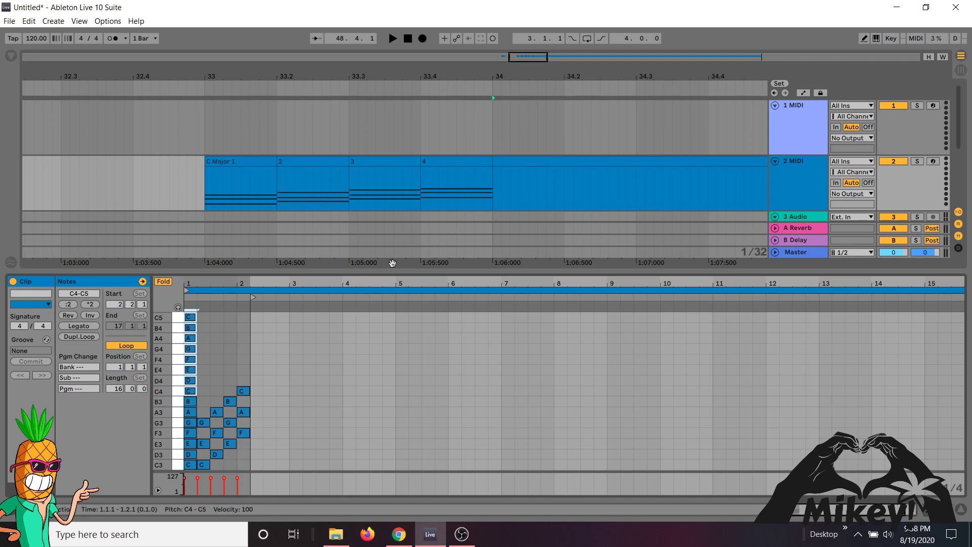
- Add a one-beat chord of G3, B3 and D4 at the start of the clip following clip 4
click(517, 163)
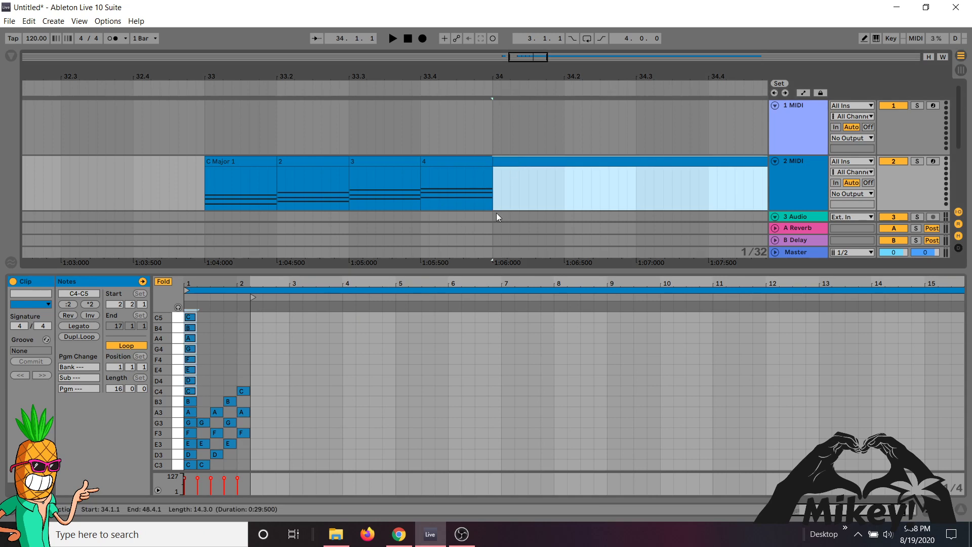
double_click(532, 162)
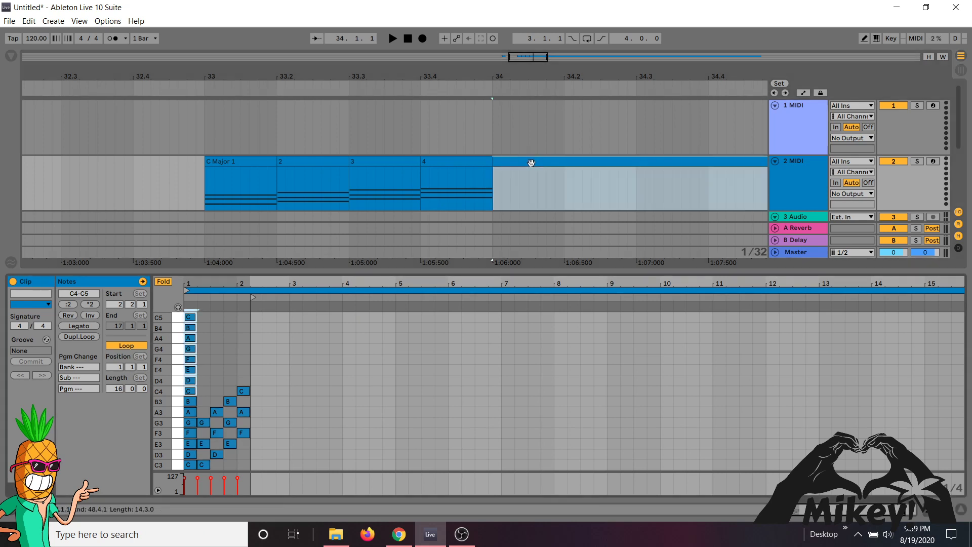
scroll(363, 369, right, 2)
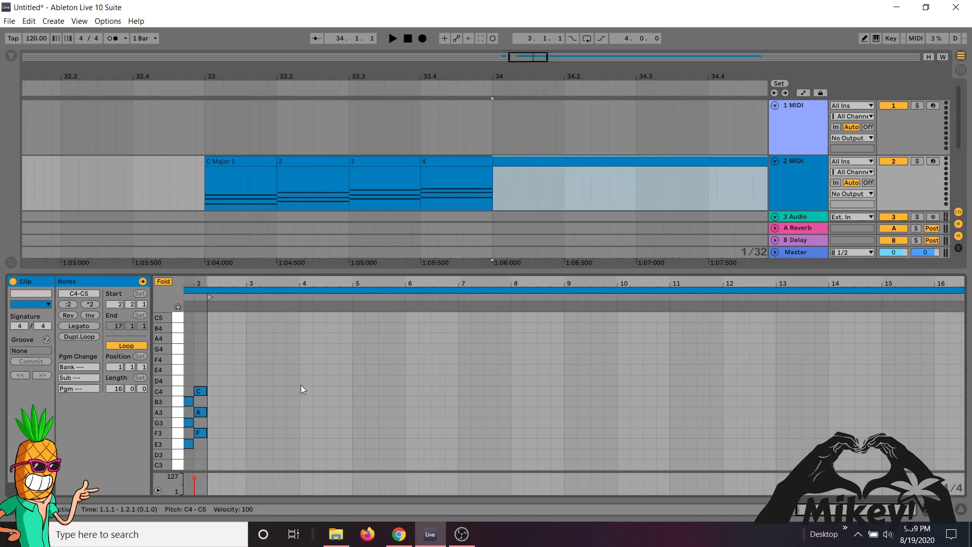
double_click(214, 421)
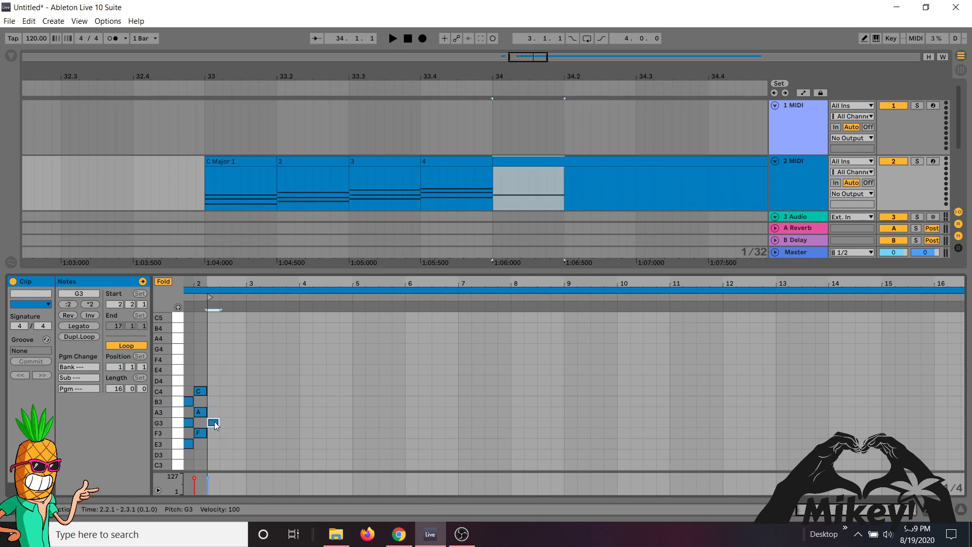
double_click(215, 403)
double_click(213, 381)
click(216, 408)
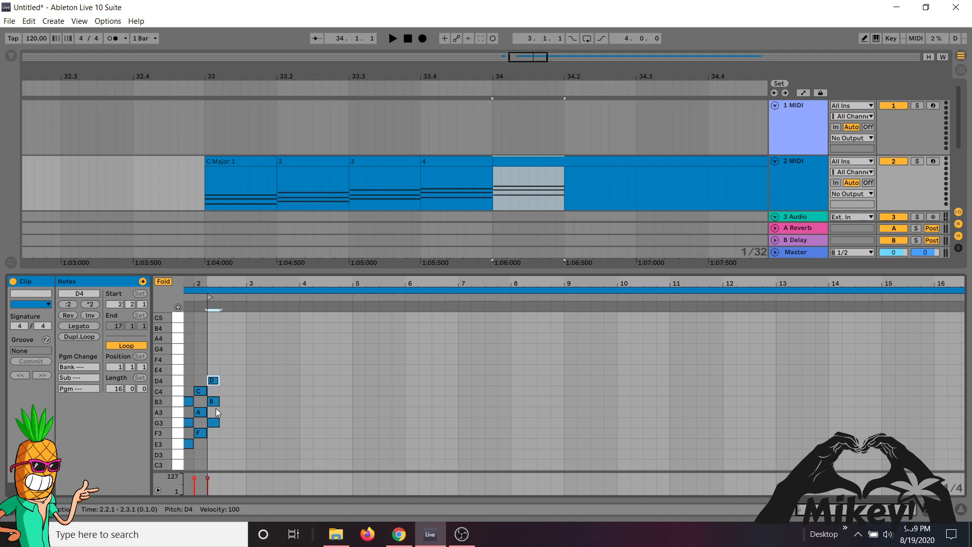
- Split the clip at 34.2, right after the G3, B3 and D4 chord, and rename the chord piece as 5
click(527, 161)
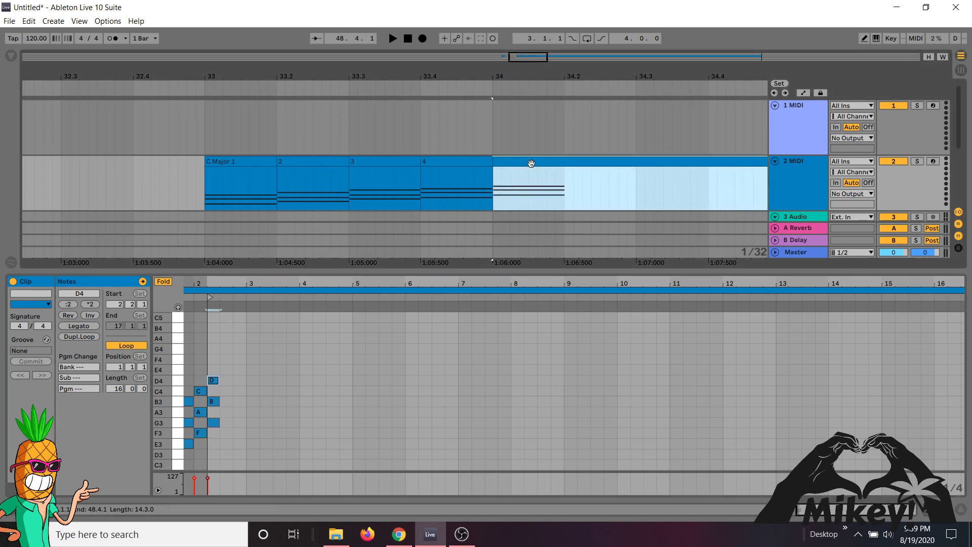
click(565, 180)
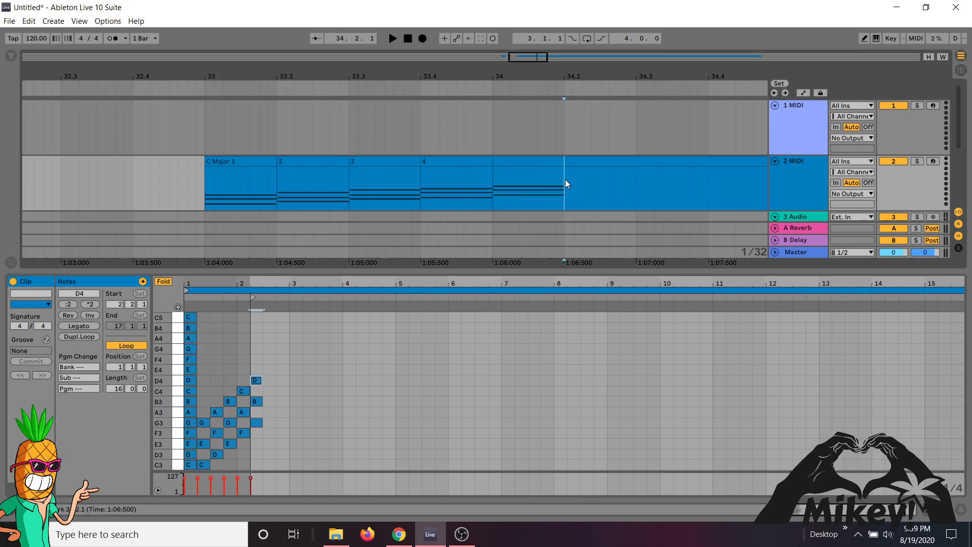
click(534, 162)
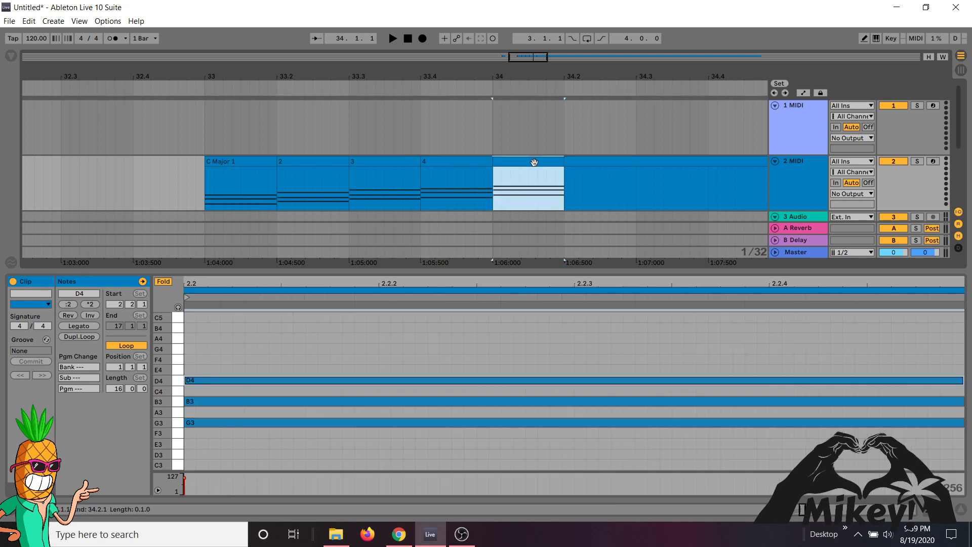
key(ctrl+r)
text(5)
key(Return)
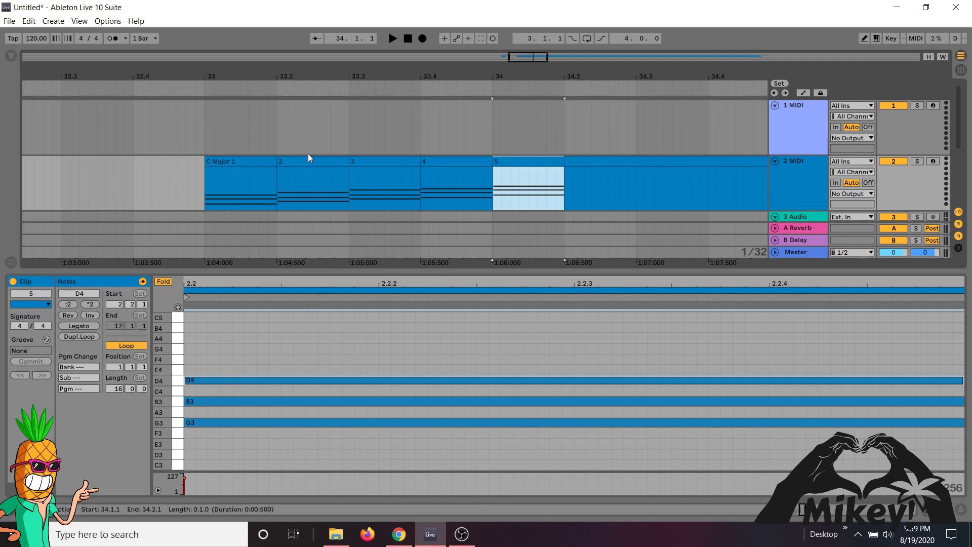
- Review the notes in the C Major 1 and 2 chord clips
click(242, 164)
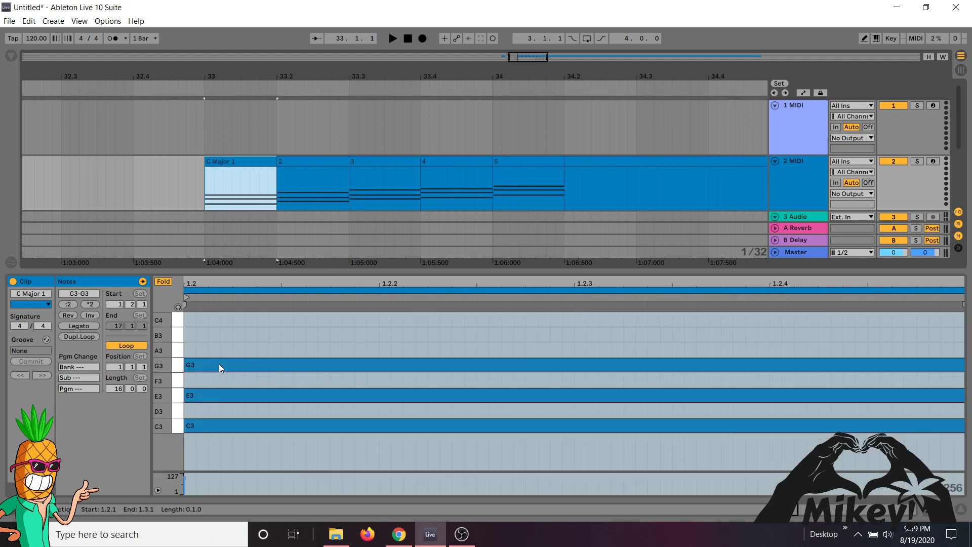
click(290, 160)
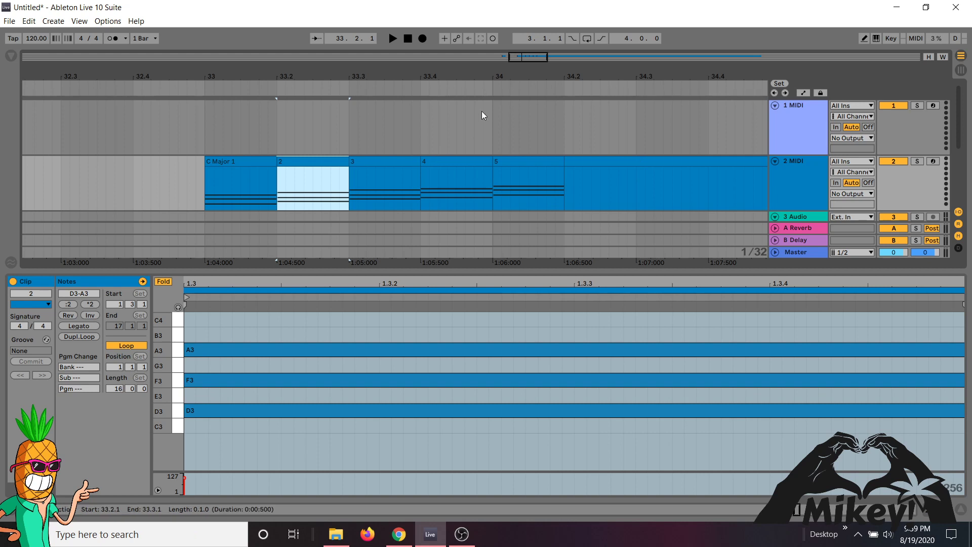
- Rename the one-beat scale clip at bar 32 as C major Scale
drag(505, 76, 442, 104)
click(182, 159)
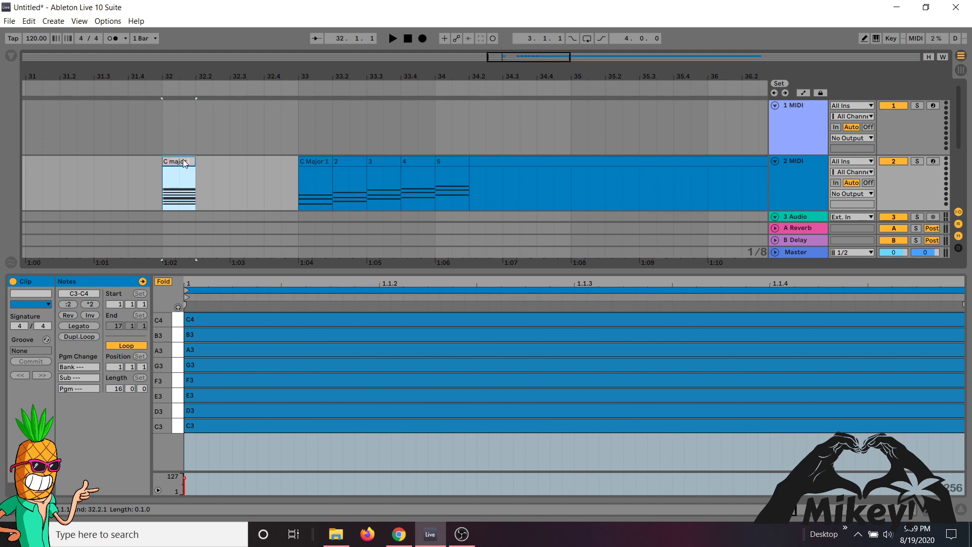
click(182, 159)
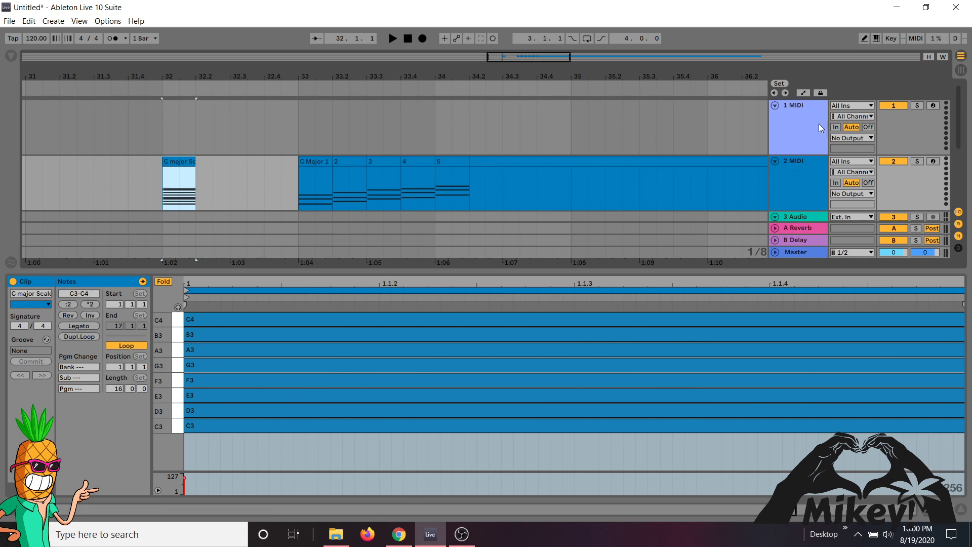
- Duplicate the 2 MIDI track with its clips and rename the original track as C Major
click(801, 162)
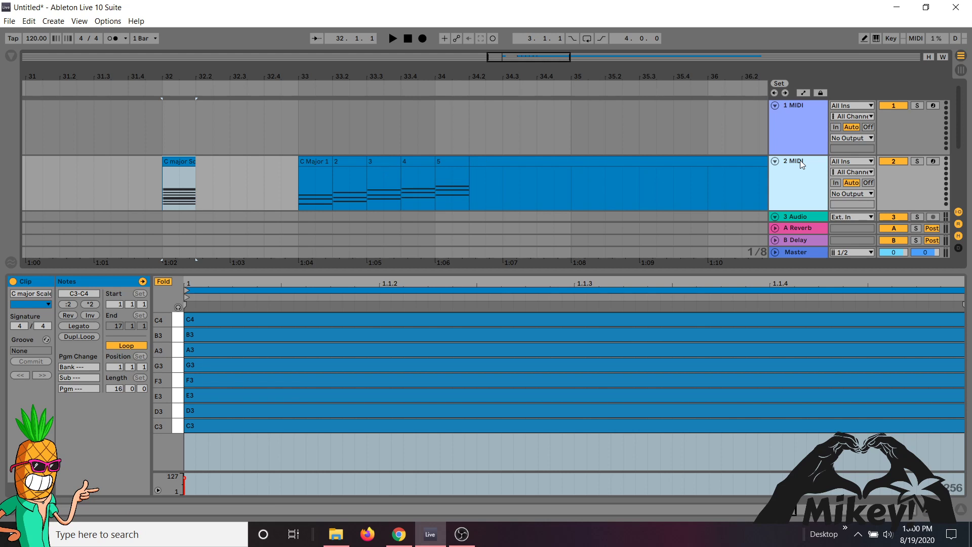
key(ctrl+d)
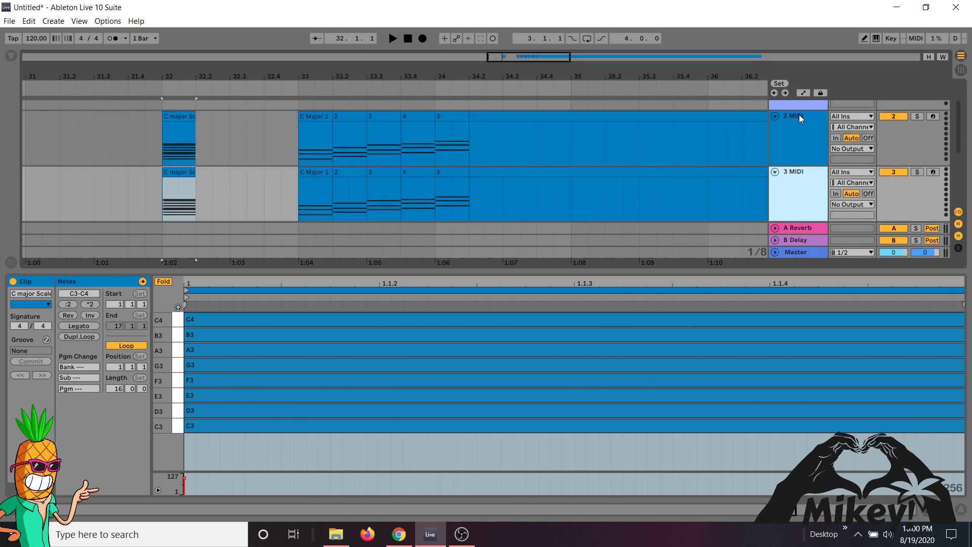
click(799, 114)
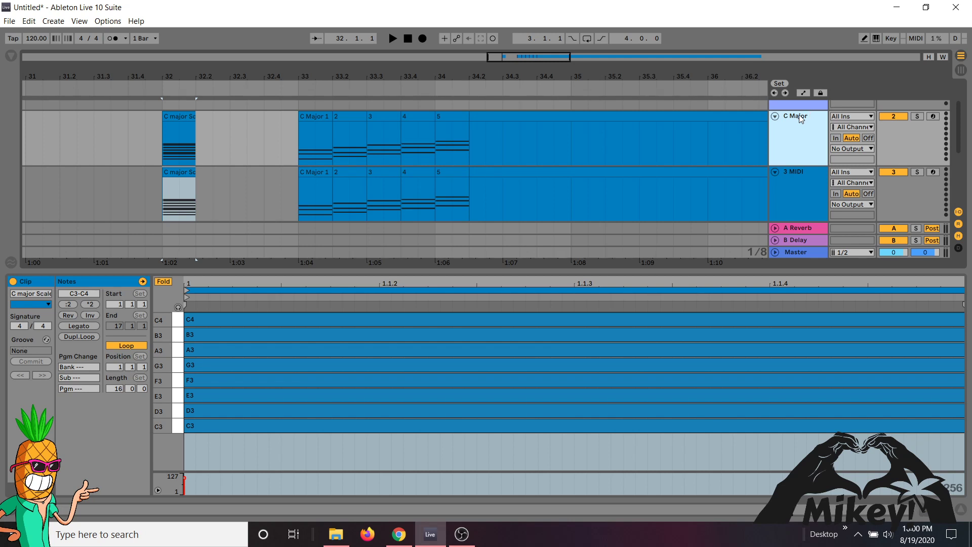
- Rename the duplicated 3 MIDI track as C Chords
click(793, 172)
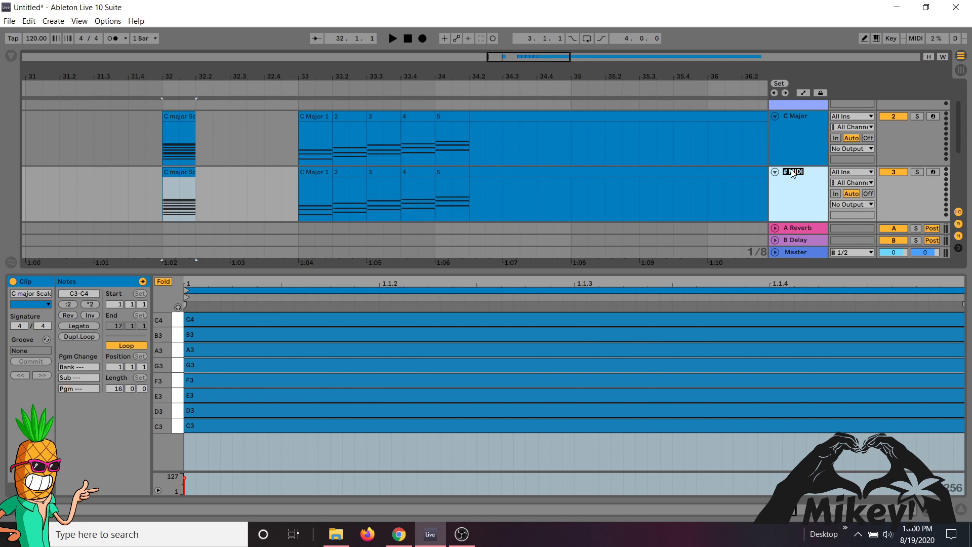
text(C Chords)
key(Return)
click(800, 119)
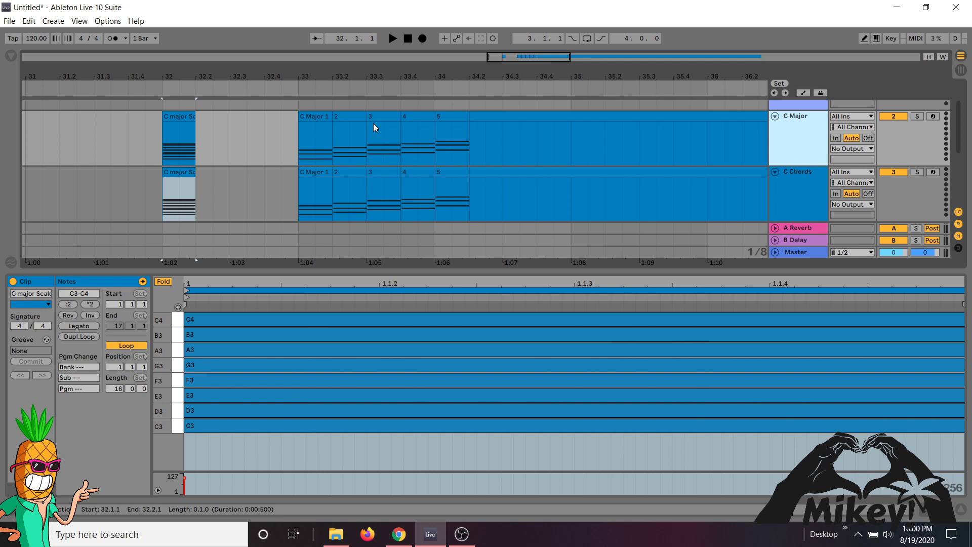
- On the C Chords track, move the C Major 1 clip to 34.2.3, clip 3 to 32.3 and clip 4 to 32.4
click(780, 187)
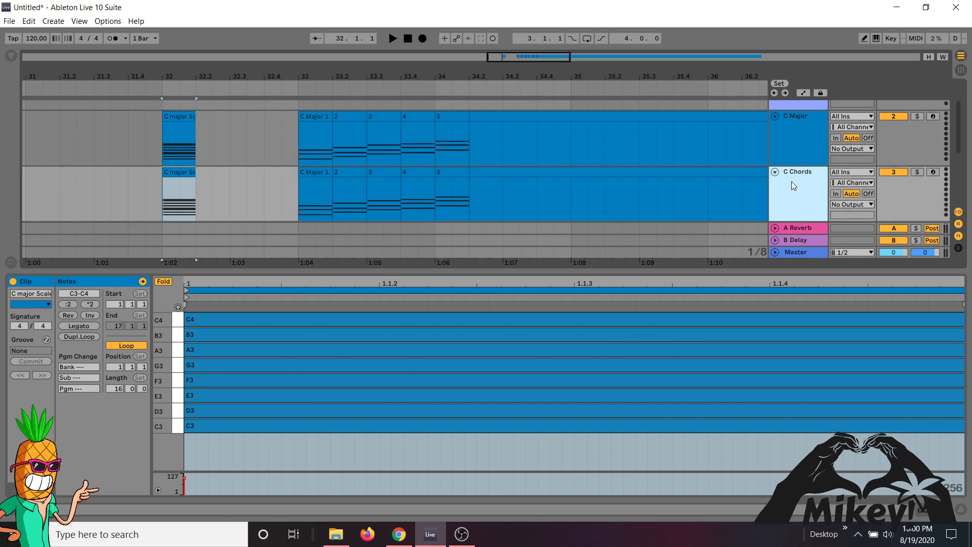
drag(321, 171, 507, 171)
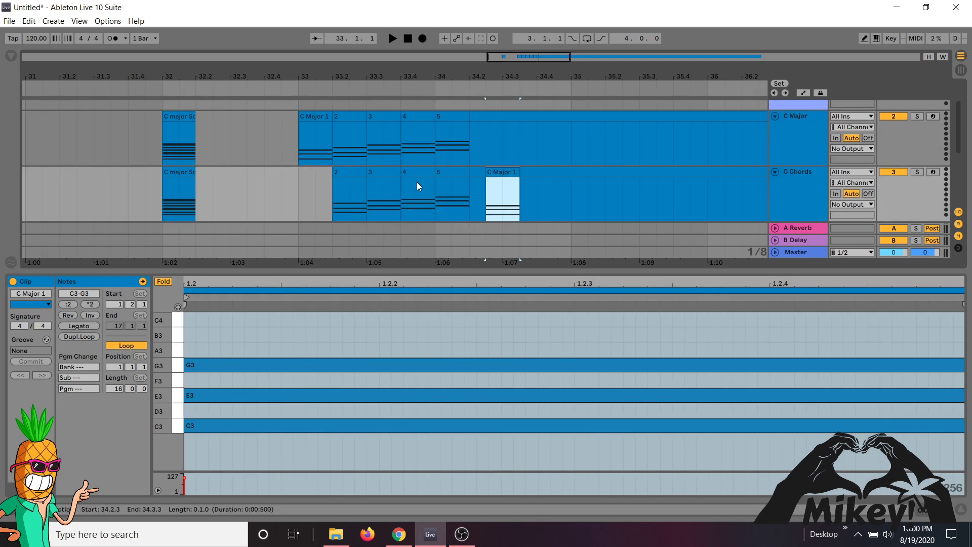
drag(382, 175, 254, 191)
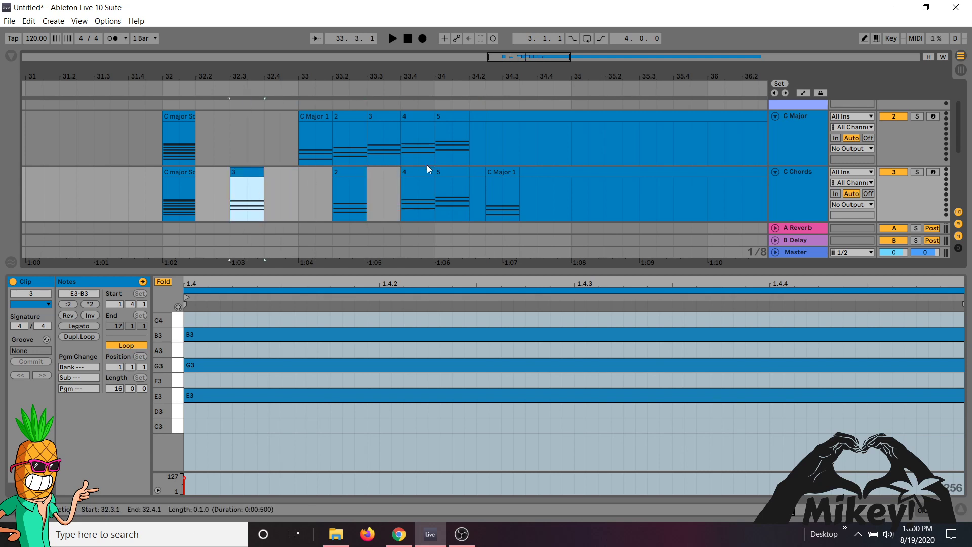
drag(416, 167, 280, 193)
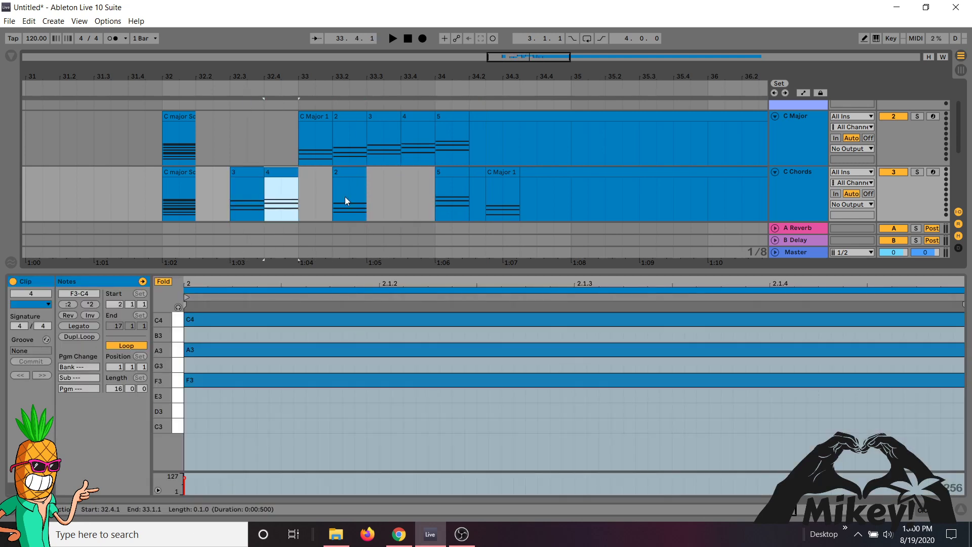
- Change the color of the C Chords track to bright green
click(789, 190)
right_click(789, 190)
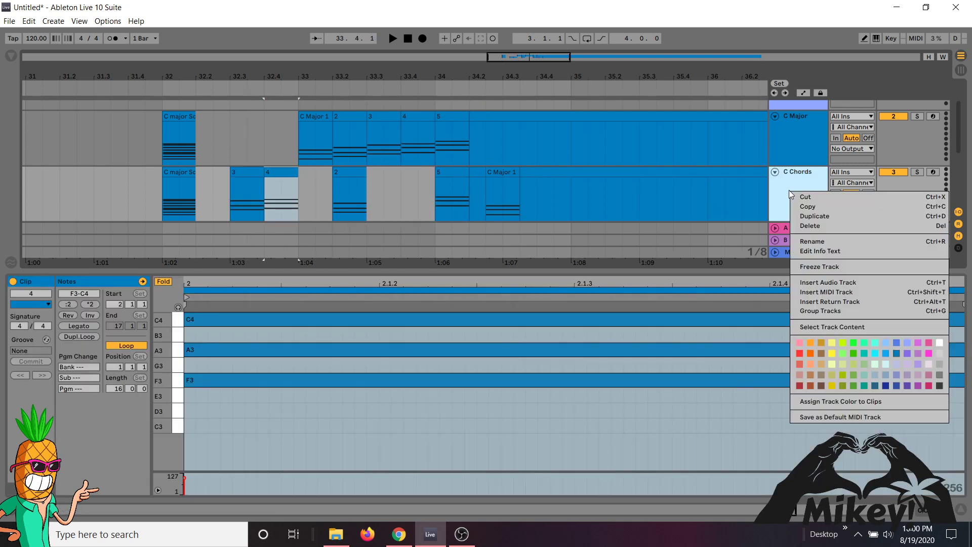
click(854, 342)
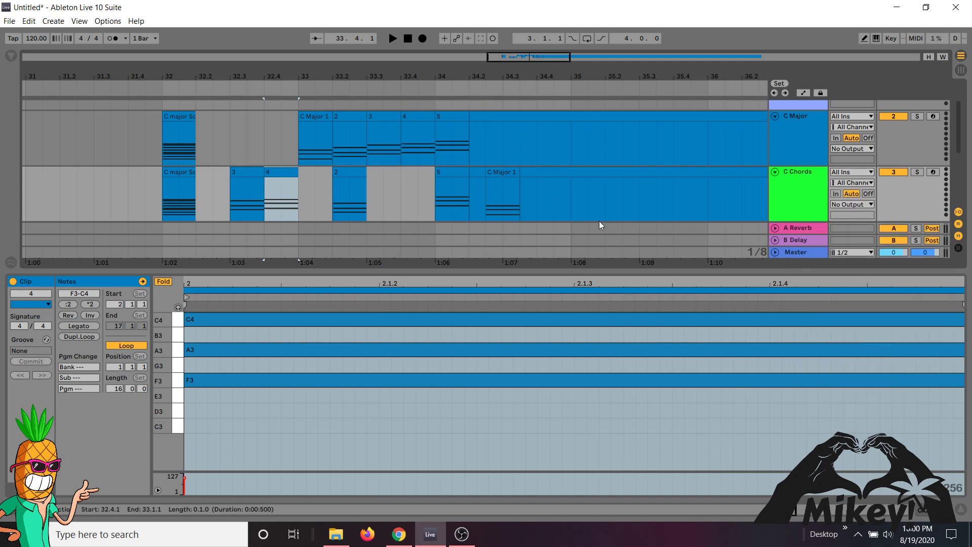
- Select all the clips on the C Chords track and color them the same bright green as the track
click(622, 183)
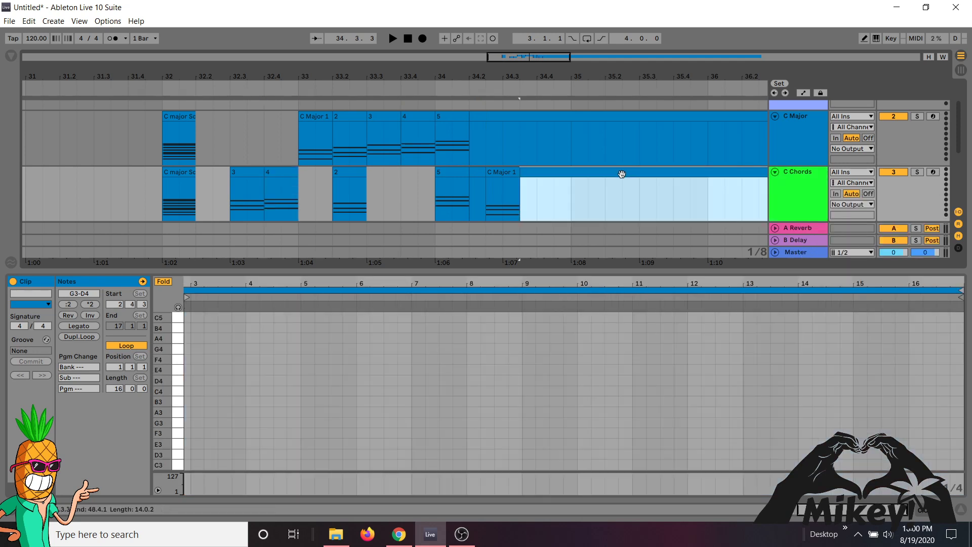
shift+click(183, 174)
right_click(184, 176)
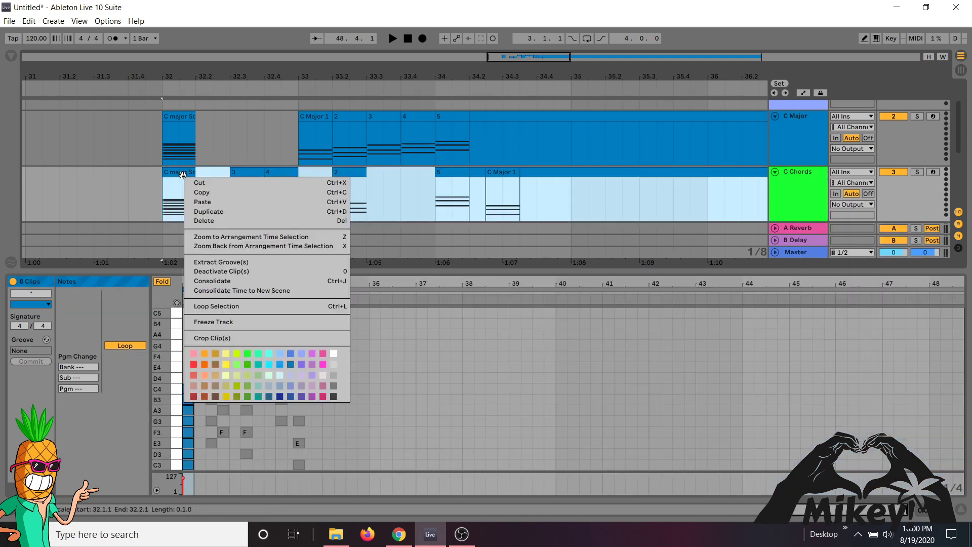
click(245, 354)
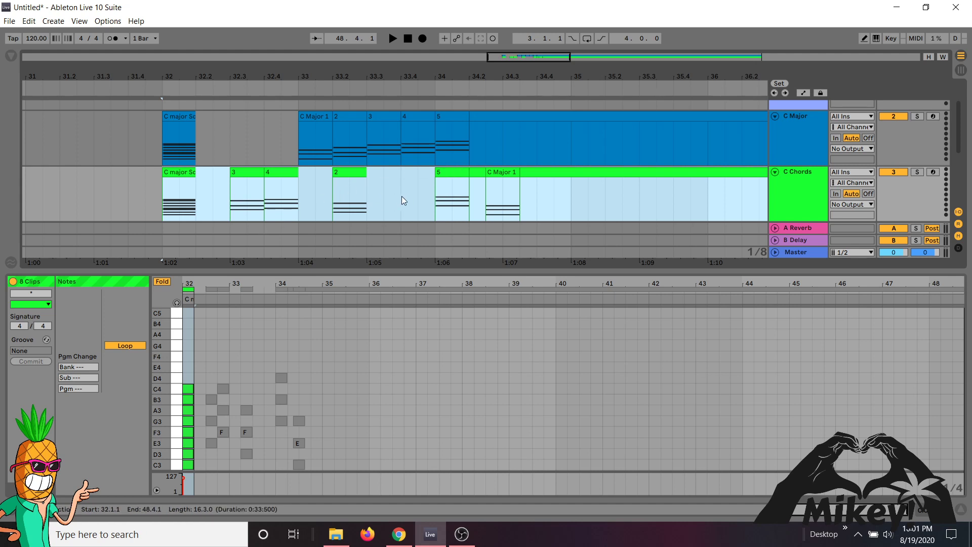
- Deactivate the C Major track
click(799, 118)
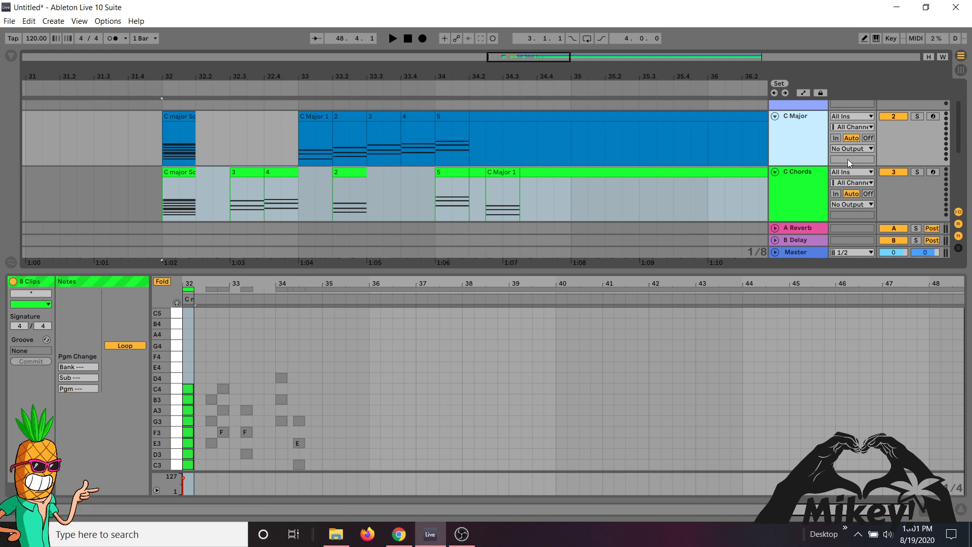
click(903, 116)
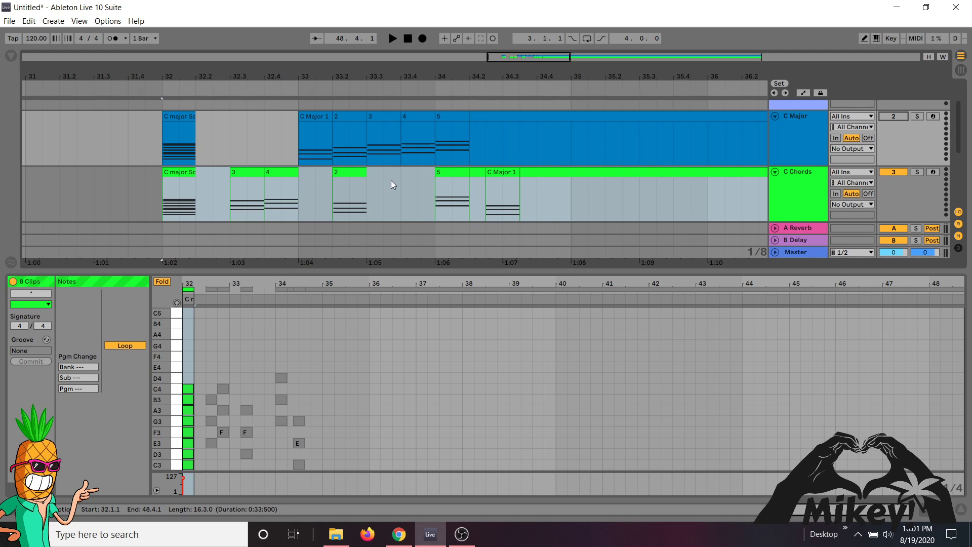
- Look up the MIDI clip export command for the C Major 1 chord clip on the C Major track
click(319, 120)
right_click(319, 119)
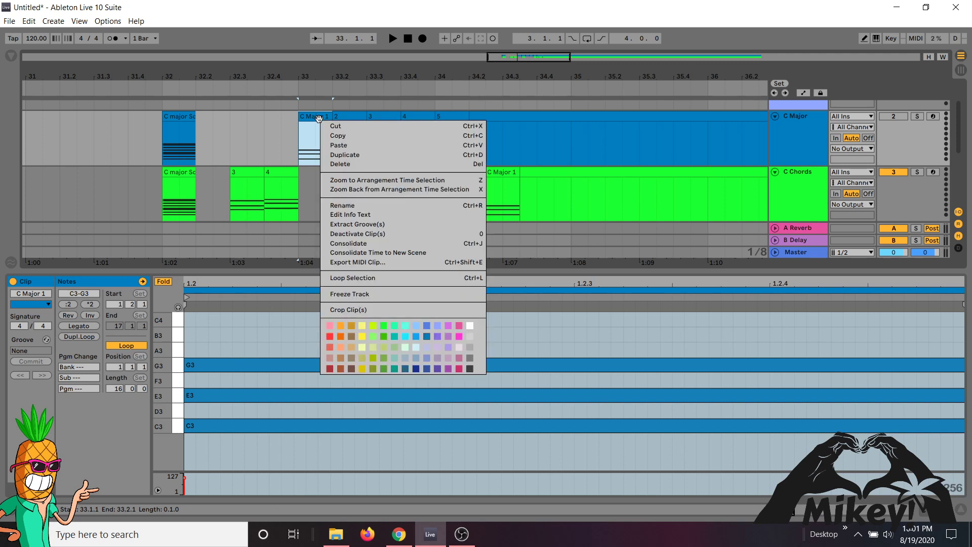
click(8, 27)
click(9, 24)
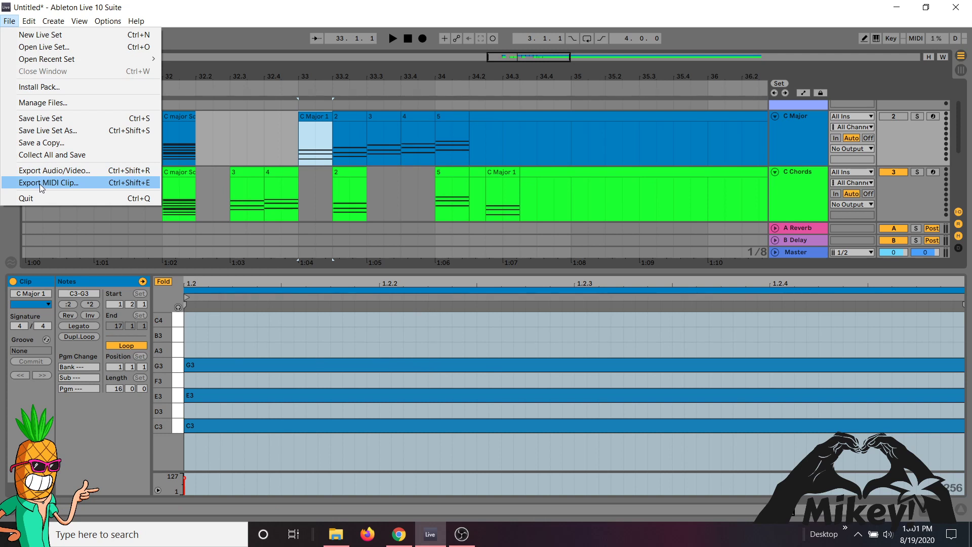
click(315, 117)
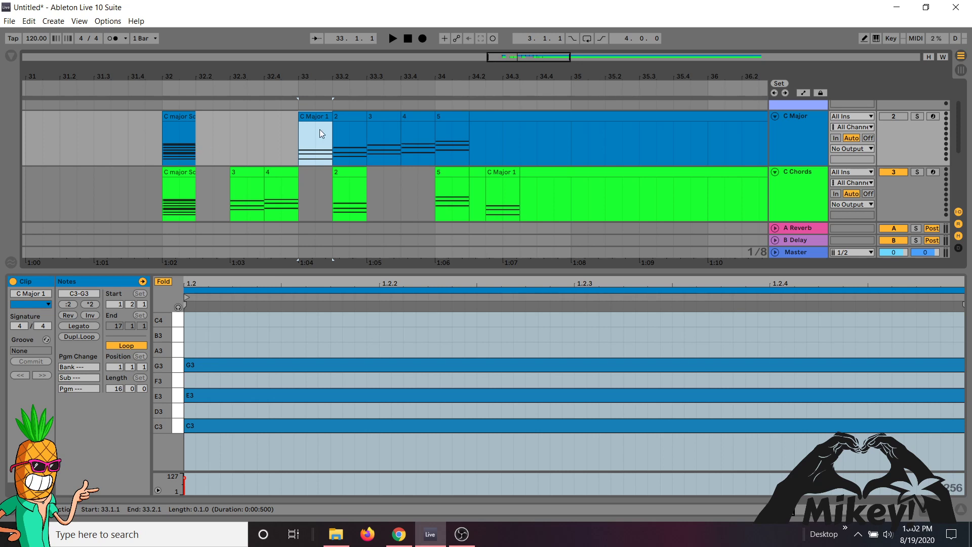
click(9, 21)
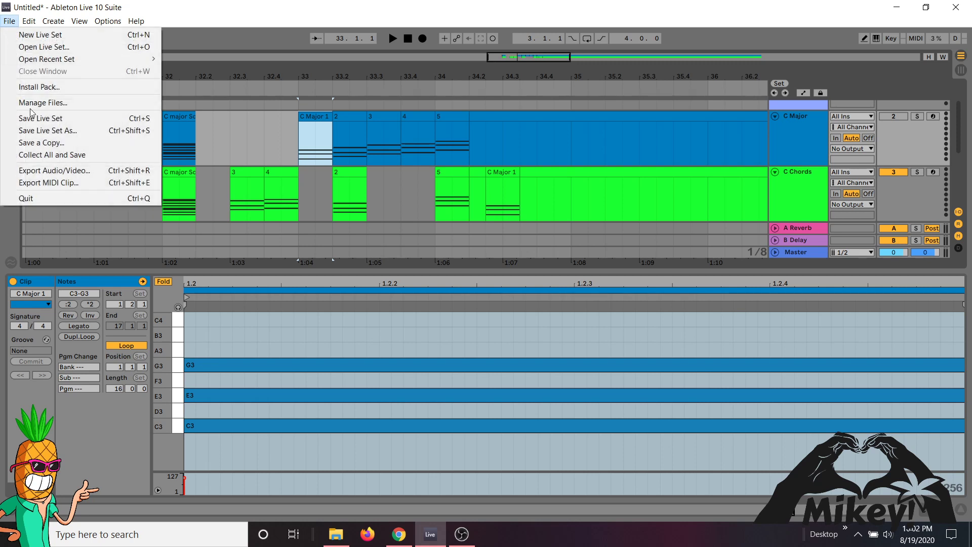
click(261, 134)
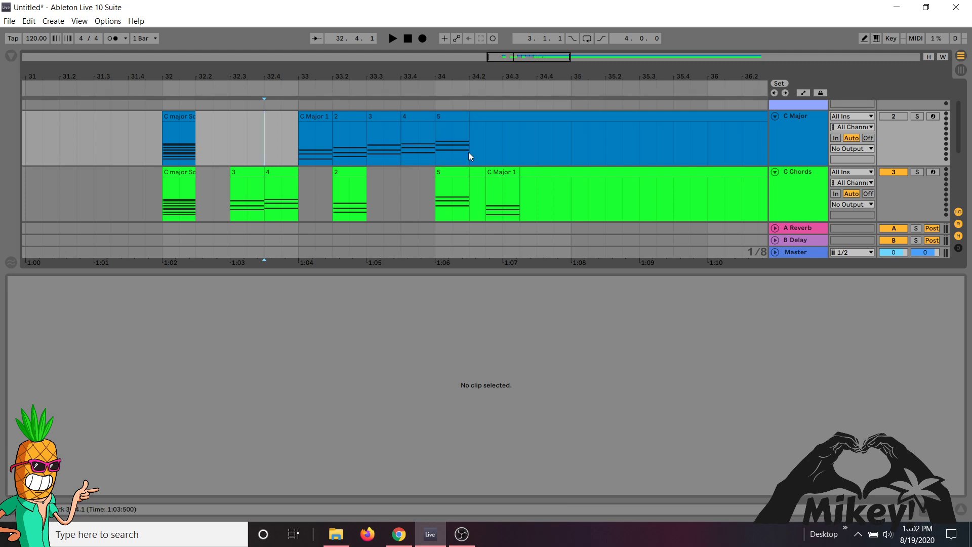
- Delete the two empty clip remainders on the C Chords track, one on each side of the C Major 1 clip
click(548, 174)
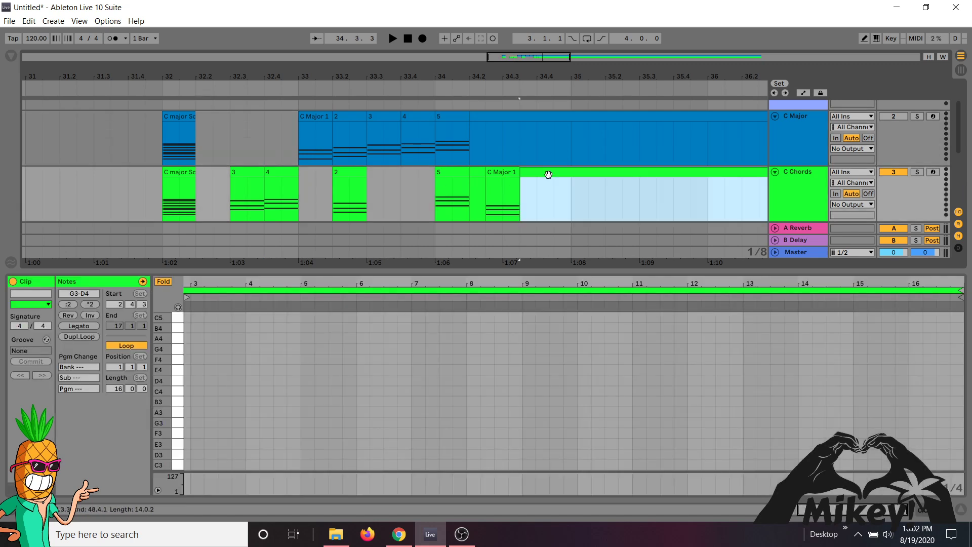
key(Delete)
click(474, 170)
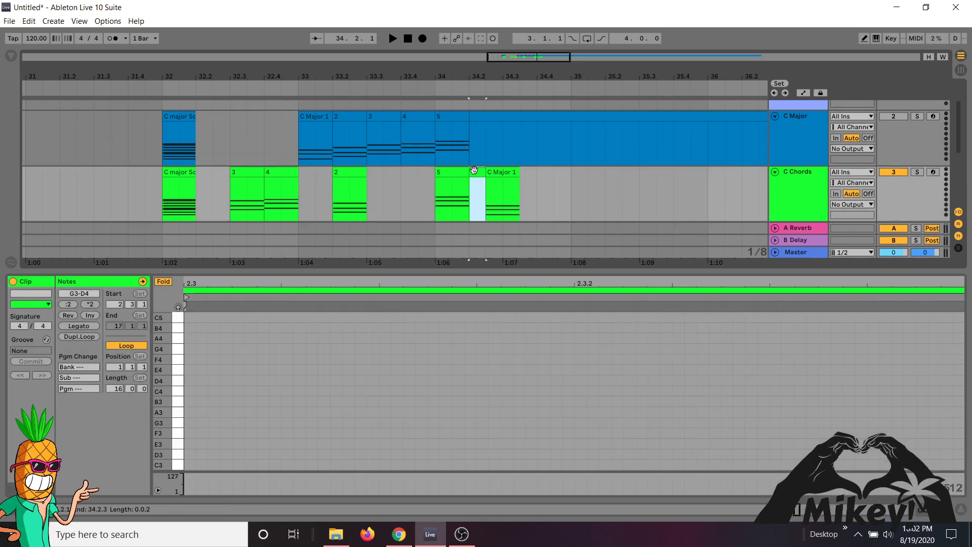
key(Delete)
- Line up the C Major 1, 4 and 5 chord clips on the C Chords track at 35, 35.2 and 35.3
drag(503, 168, 592, 172)
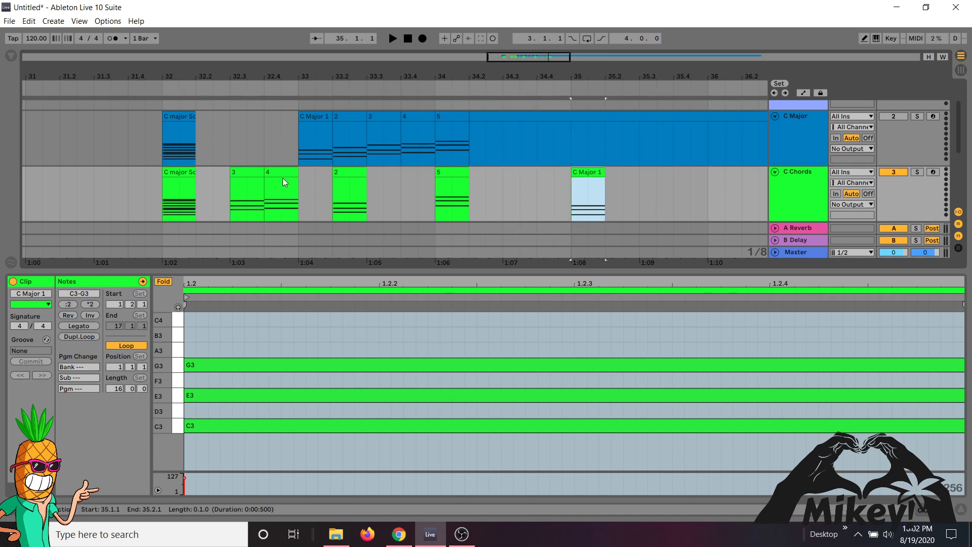
drag(282, 177, 625, 179)
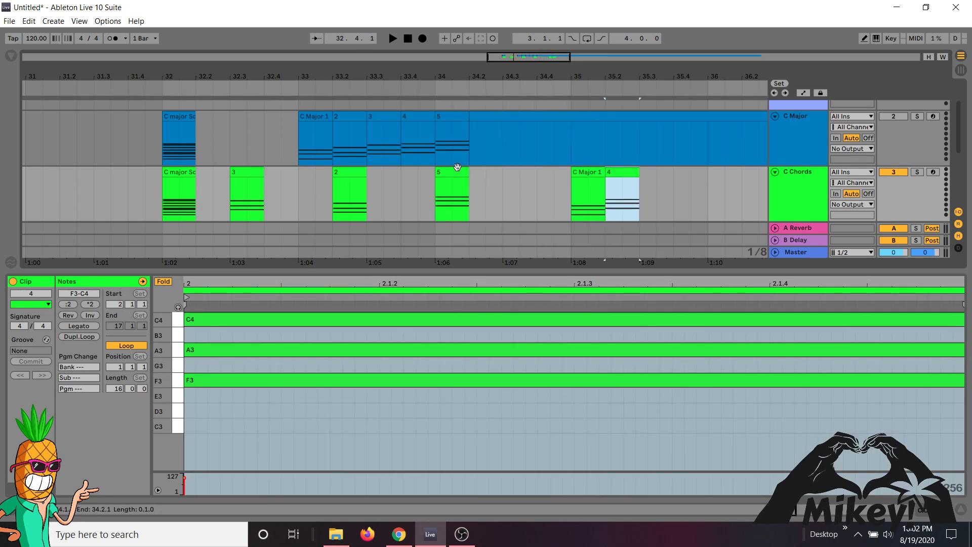
drag(458, 167, 667, 180)
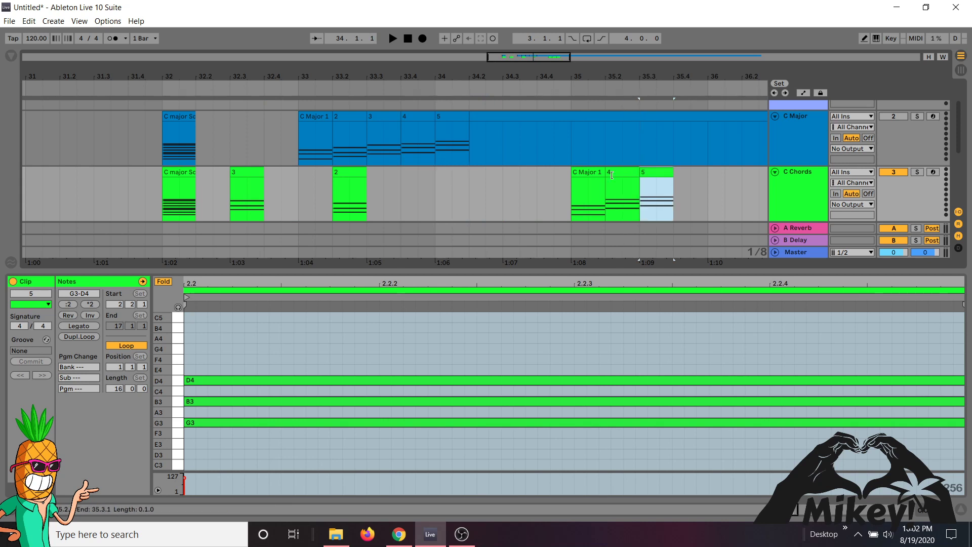
- Select the adjacent C Major 1, 4 and 5 clips on the C Chords track and loop the arrangement over them
shift+click(594, 174)
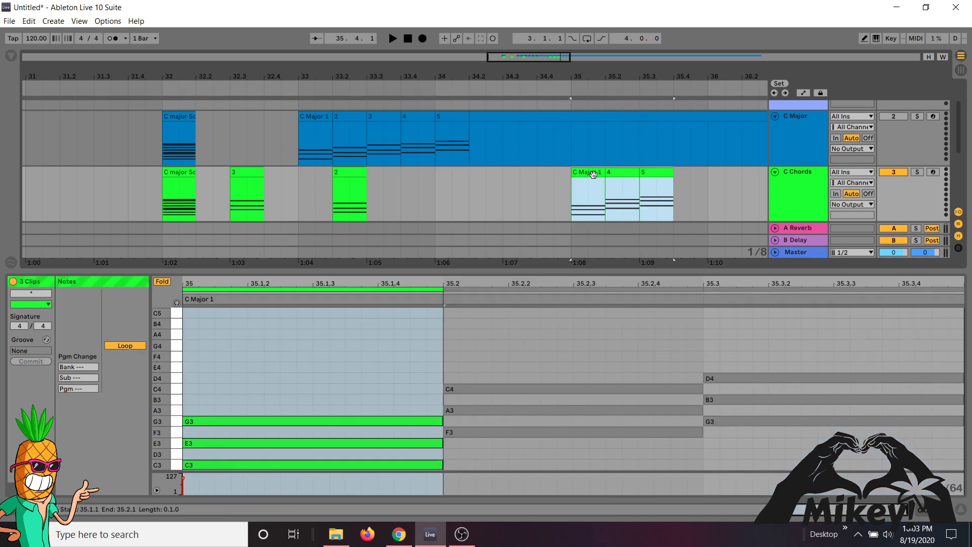
right_click(594, 175)
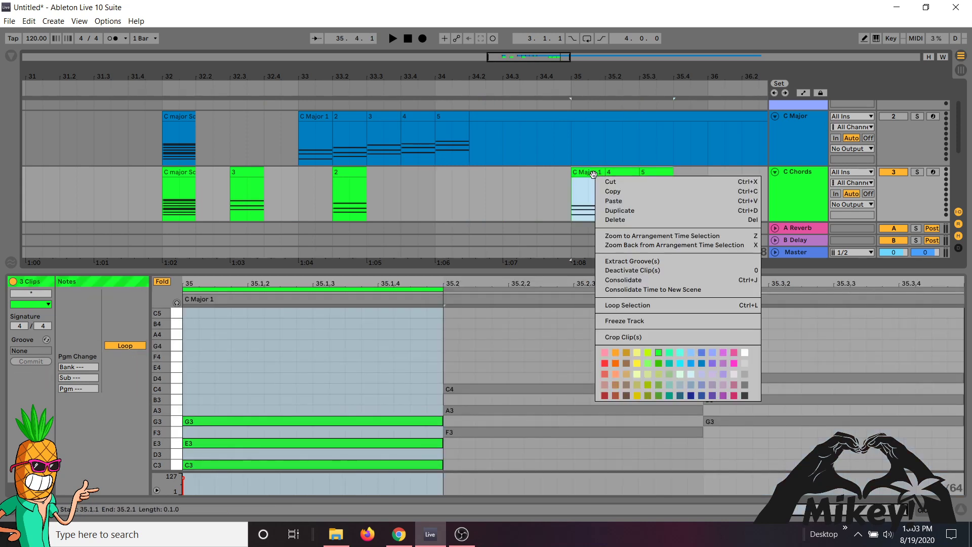
click(616, 305)
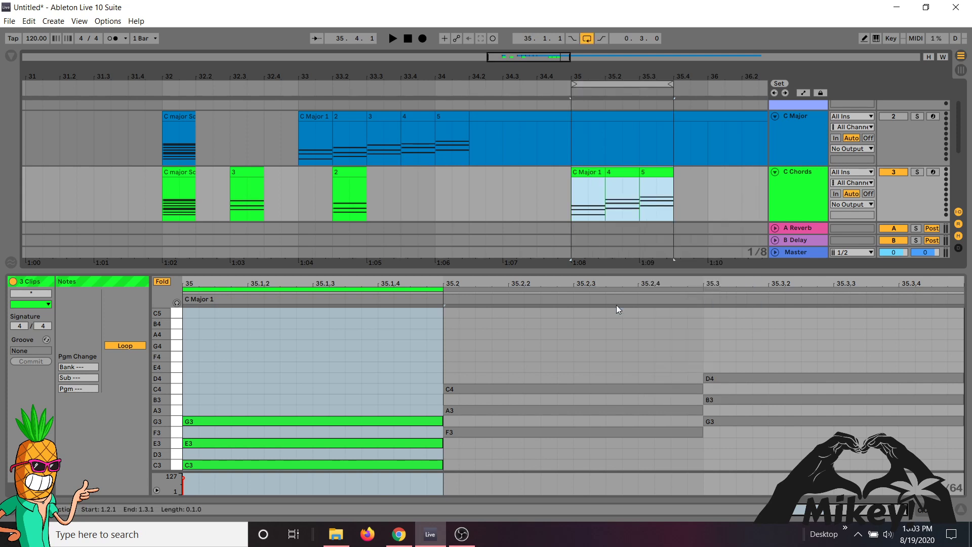
- Consolidate the C Major 1, 4 and 5 clips at bar 35 into a single MIDI clip
click(9, 21)
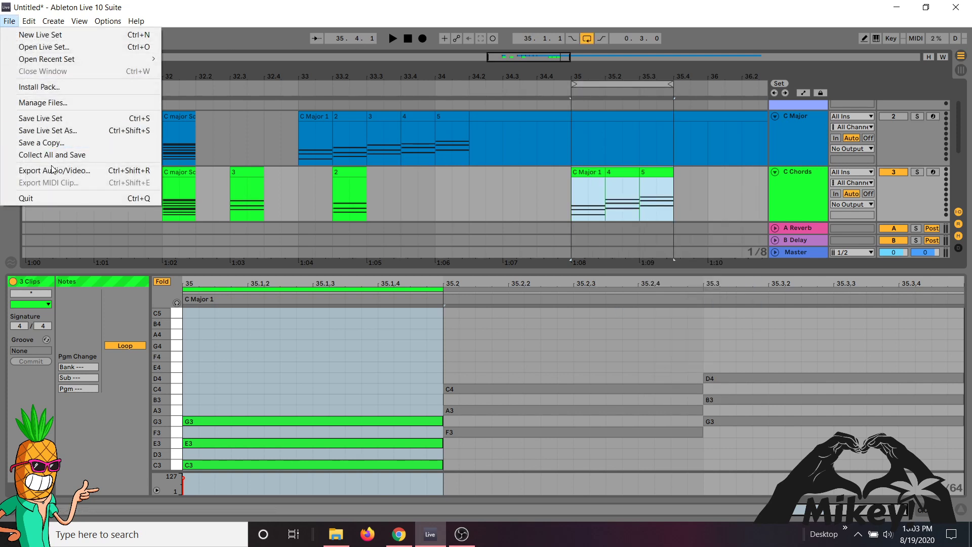
click(631, 172)
click(655, 175)
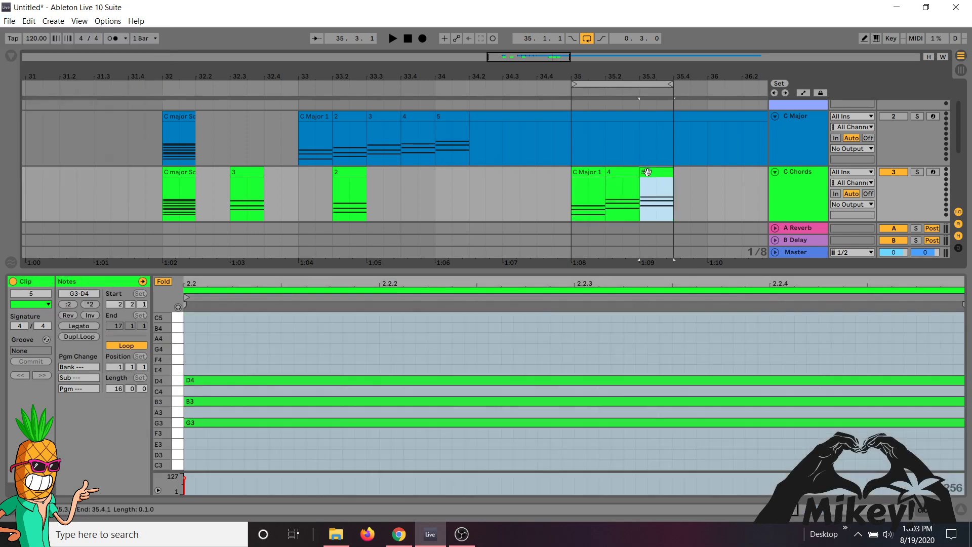
shift+click(593, 173)
key(ctrl+j)
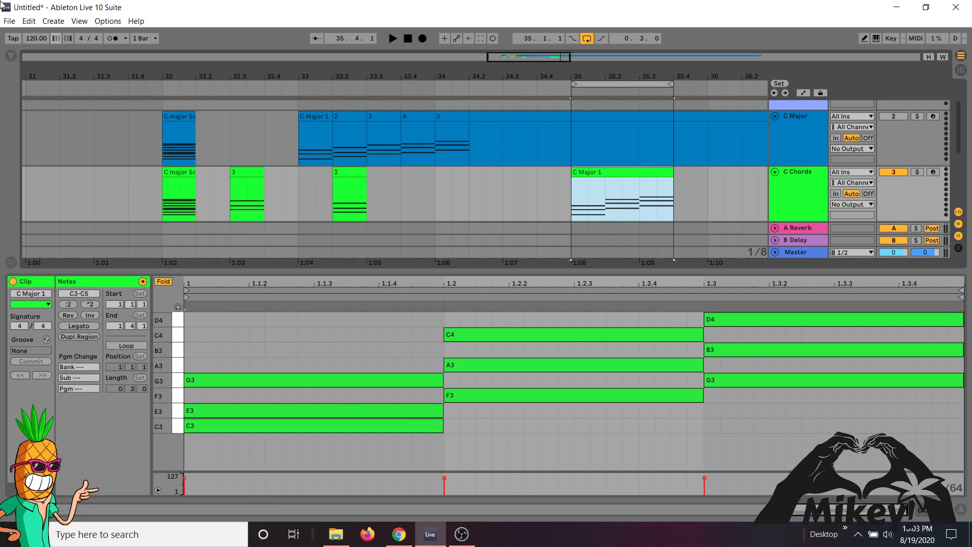
- Check the MIDI export command for the consolidated chord clip at bar 35
click(10, 23)
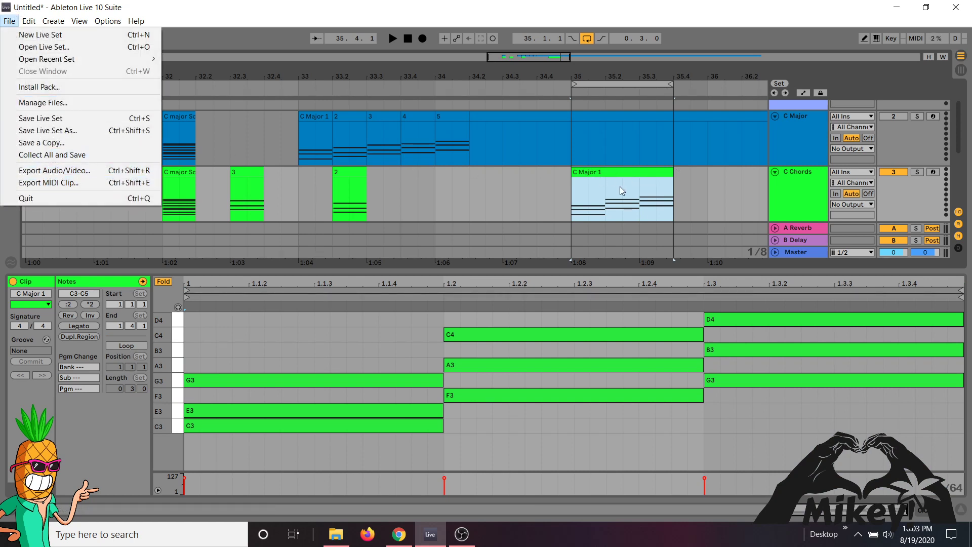
click(600, 175)
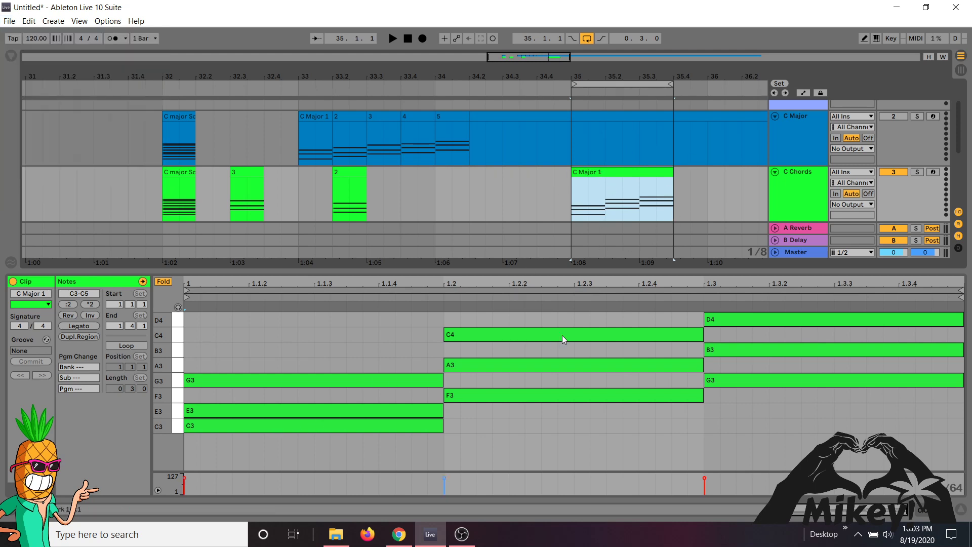
click(9, 20)
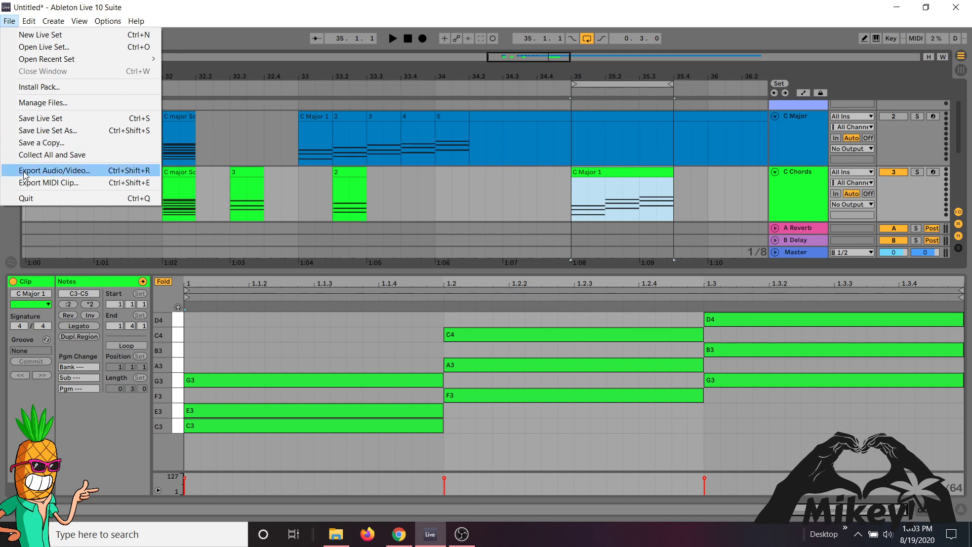
- Rename the consolidated clip at bar 35 as C Major 1 4 5 progression
click(612, 174)
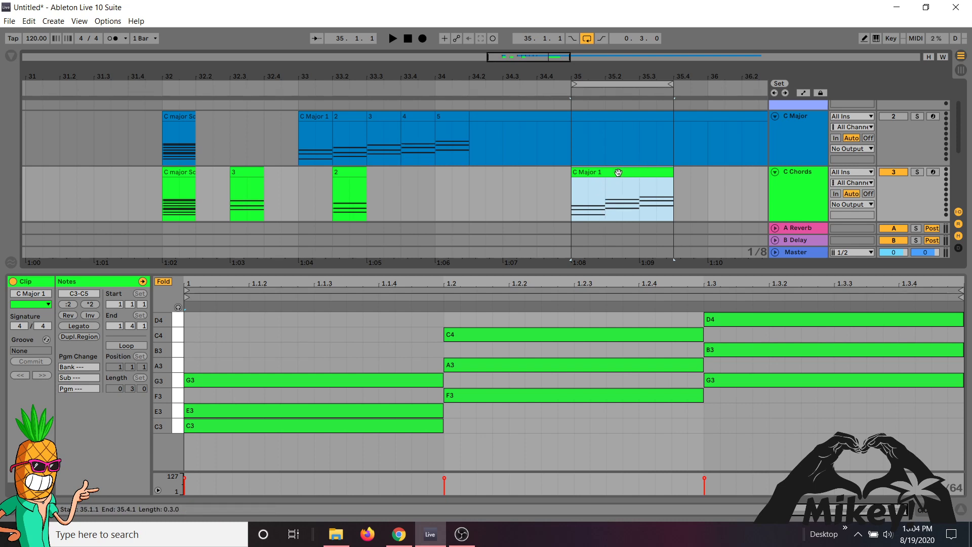
key(ctrl+r)
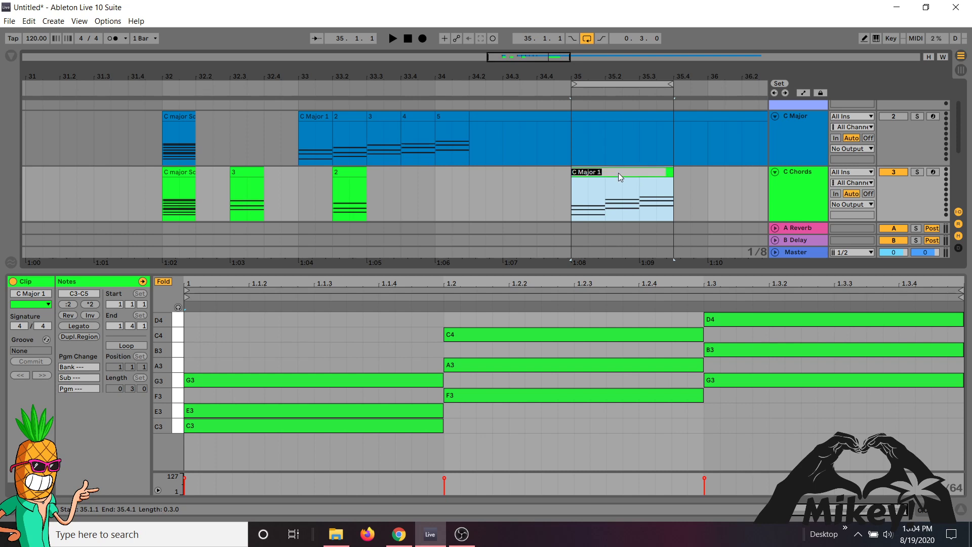
text(C Maj)
text(or 1 4 5 progression)
key(Return)
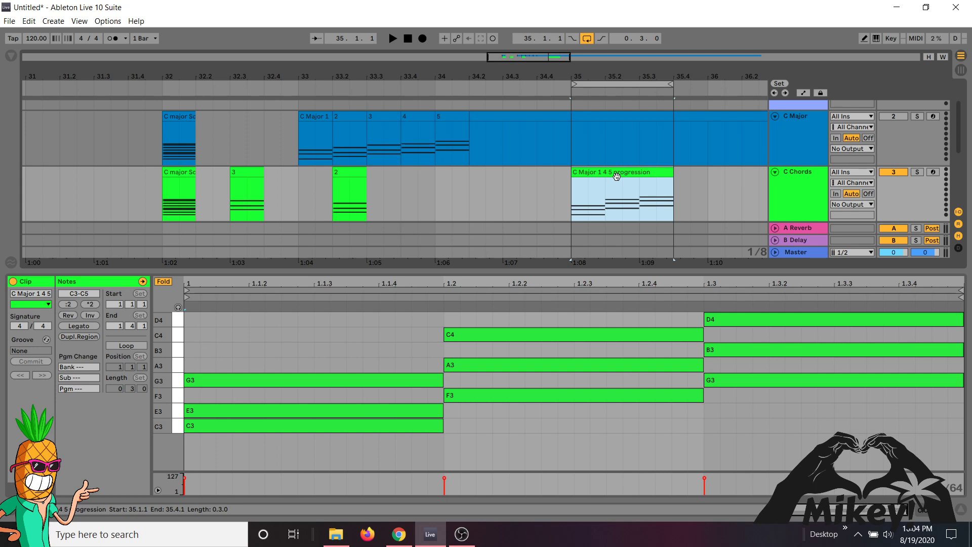